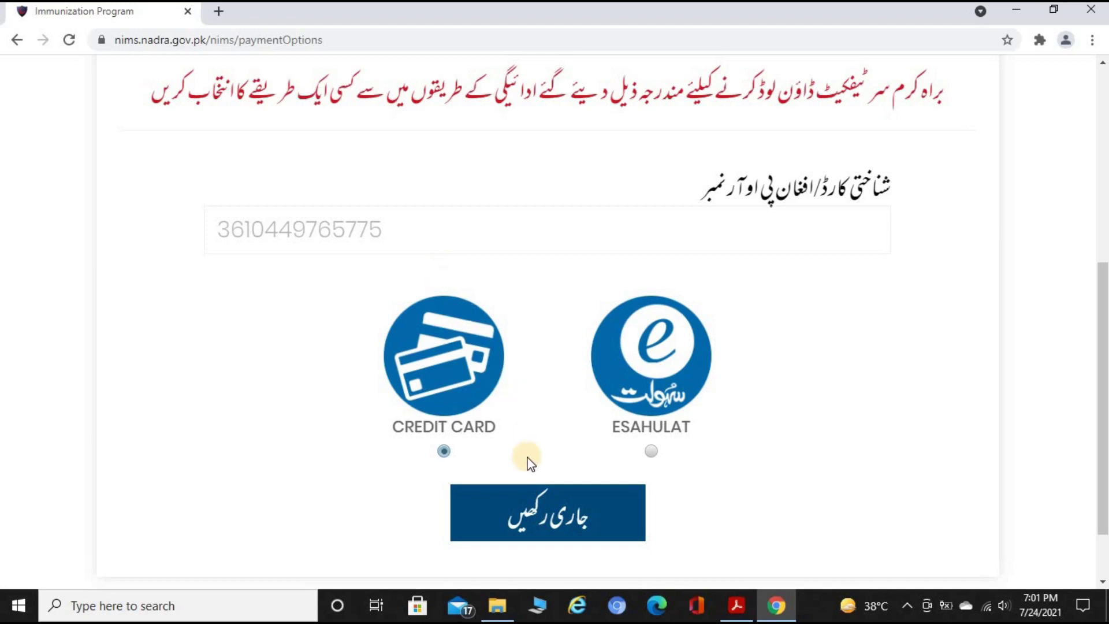
Continue with the credit card payment and accept the non-refundable payment terms and conditions.
{"action": "left_click", "coordinate": [562, 520]}
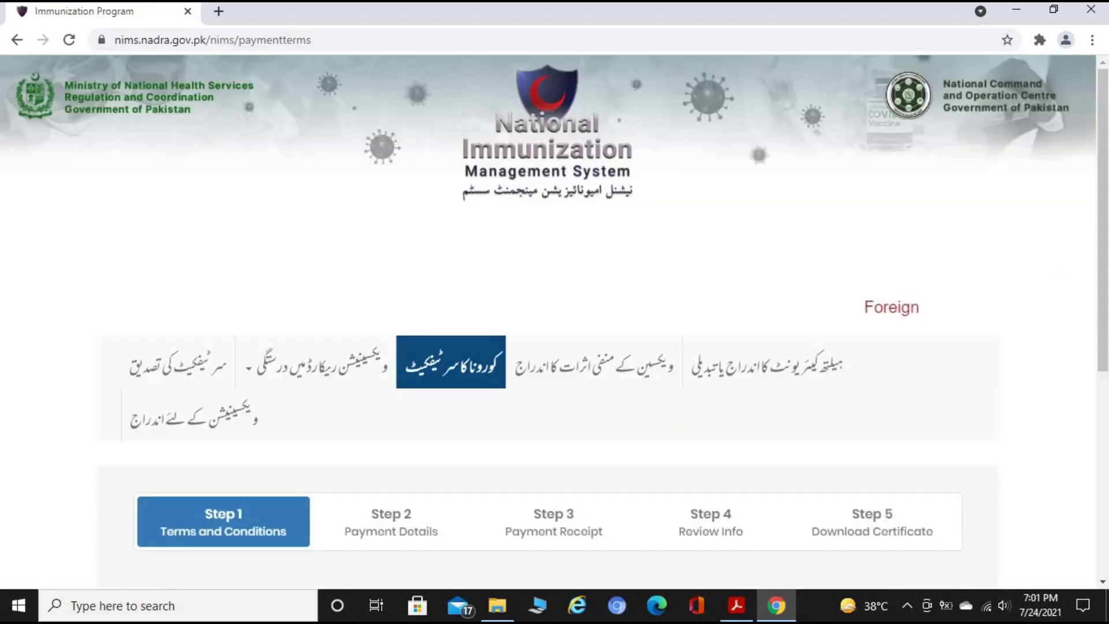
{"action": "scroll", "coordinate": [683, 438], "scroll_direction": "down", "scroll_amount": 5}
{"action": "scroll", "coordinate": [603, 320], "scroll_direction": "down", "scroll_amount": 1}
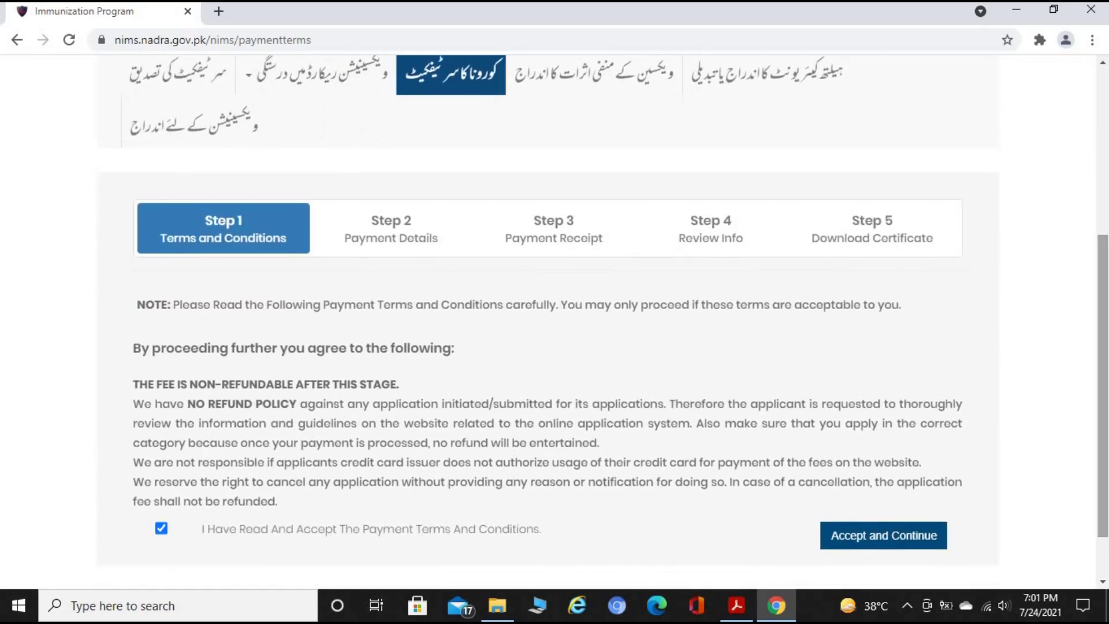
{"action": "scroll", "coordinate": [432, 252], "scroll_direction": "down", "scroll_amount": 2}
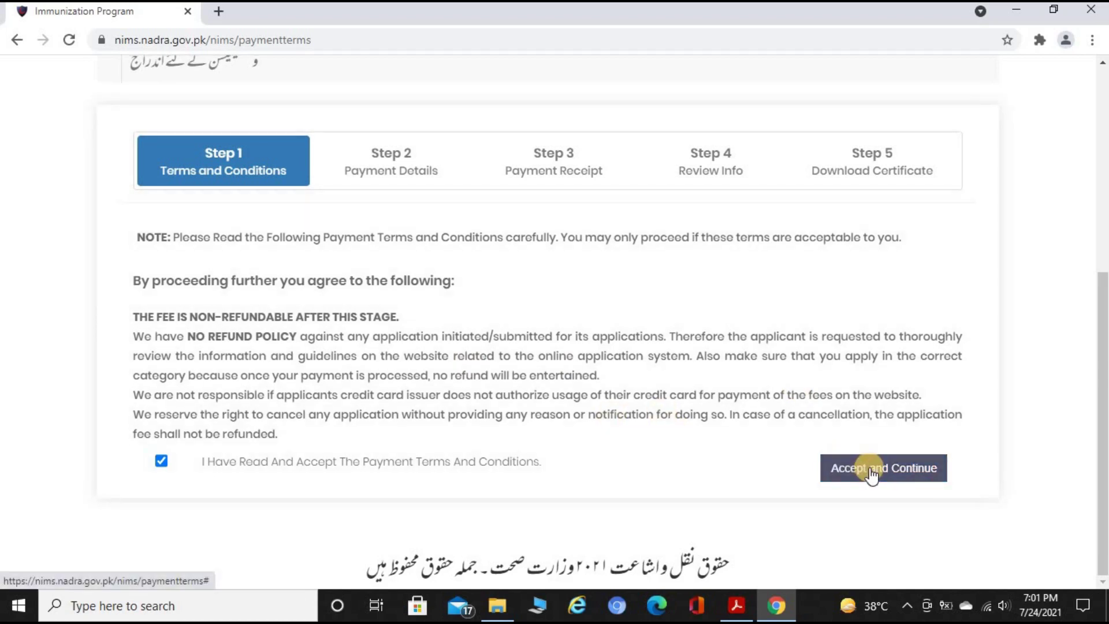
{"action": "left_click", "coordinate": [160, 462]}
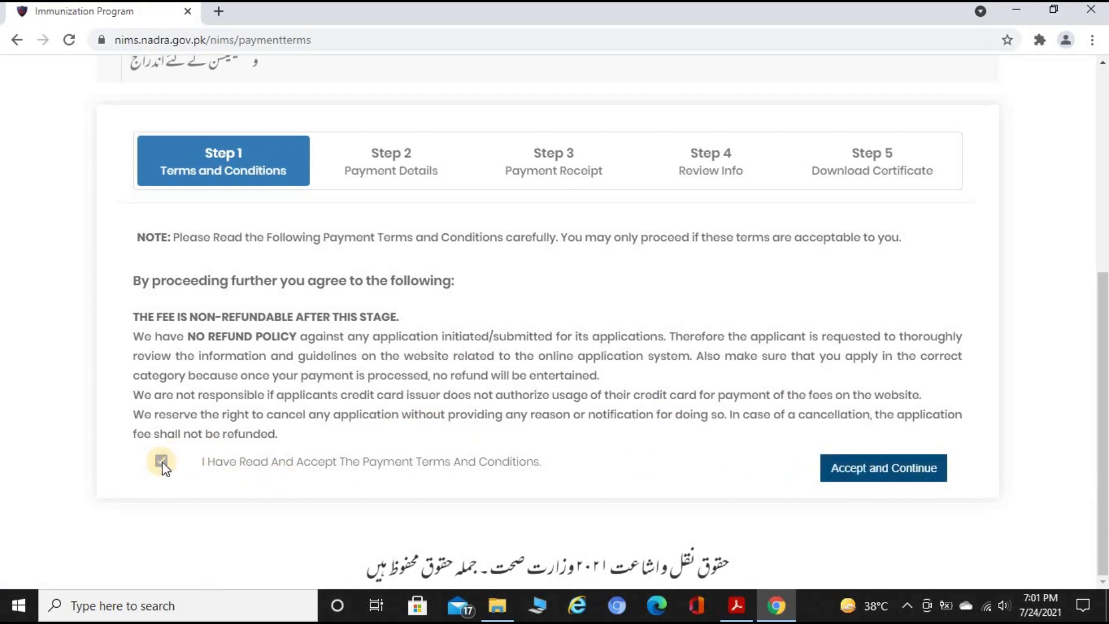
{"action": "left_click", "coordinate": [884, 473]}
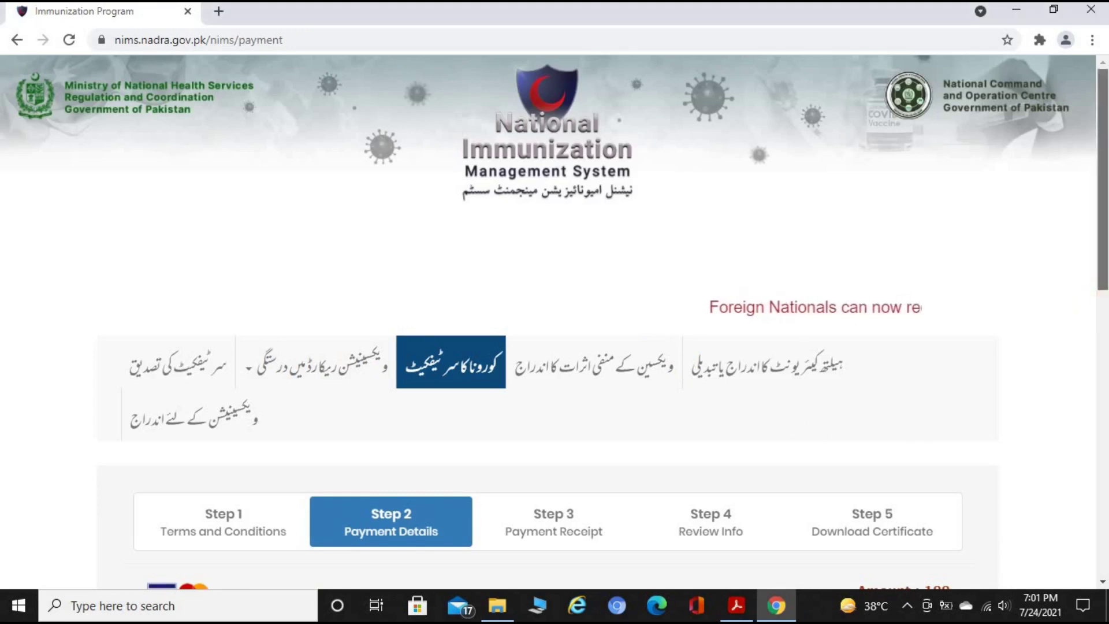
Fill in the card number and CVC security code on the 100 PKR payment form.
{"action": "scroll", "coordinate": [554, 323], "scroll_direction": "down", "scroll_amount": 5}
{"action": "scroll", "coordinate": [1103, 435], "scroll_direction": "down", "scroll_amount": 3}
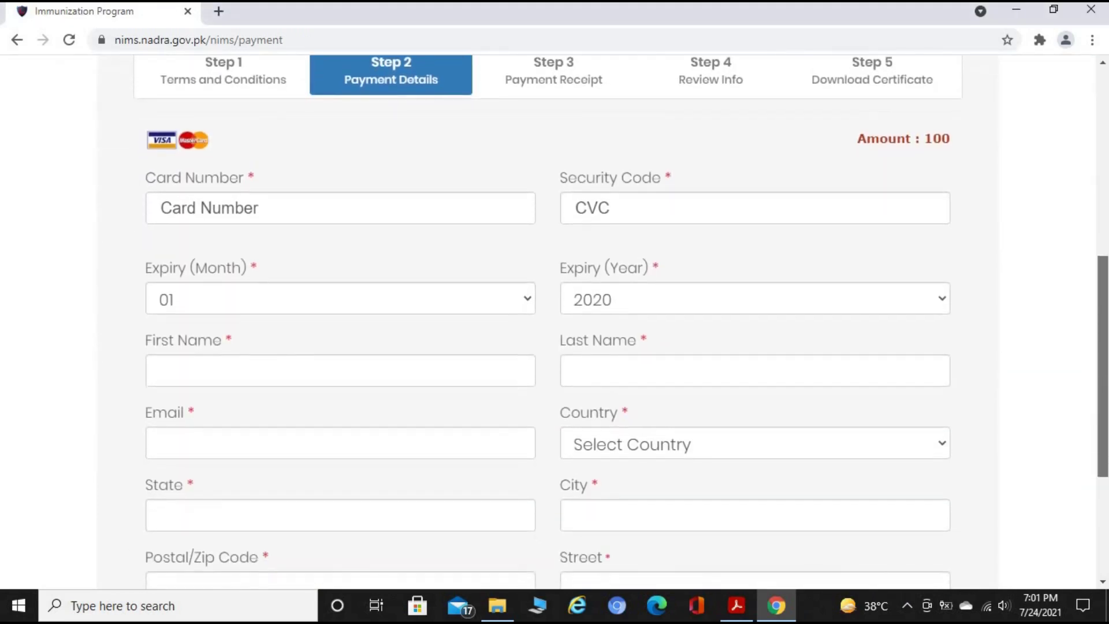
{"action": "left_click_drag", "start_coordinate": [1103, 434], "coordinate": [1102, 450]}
{"action": "left_click_drag", "start_coordinate": [932, 98], "coordinate": [941, 97]}
{"action": "mouse_move", "coordinate": [1102, 306]}
{"action": "left_mouse_down"}
{"action": "mouse_move", "coordinate": [1102, 324]}
{"action": "mouse_move", "coordinate": [1099, 311]}
{"action": "left_mouse_up"}
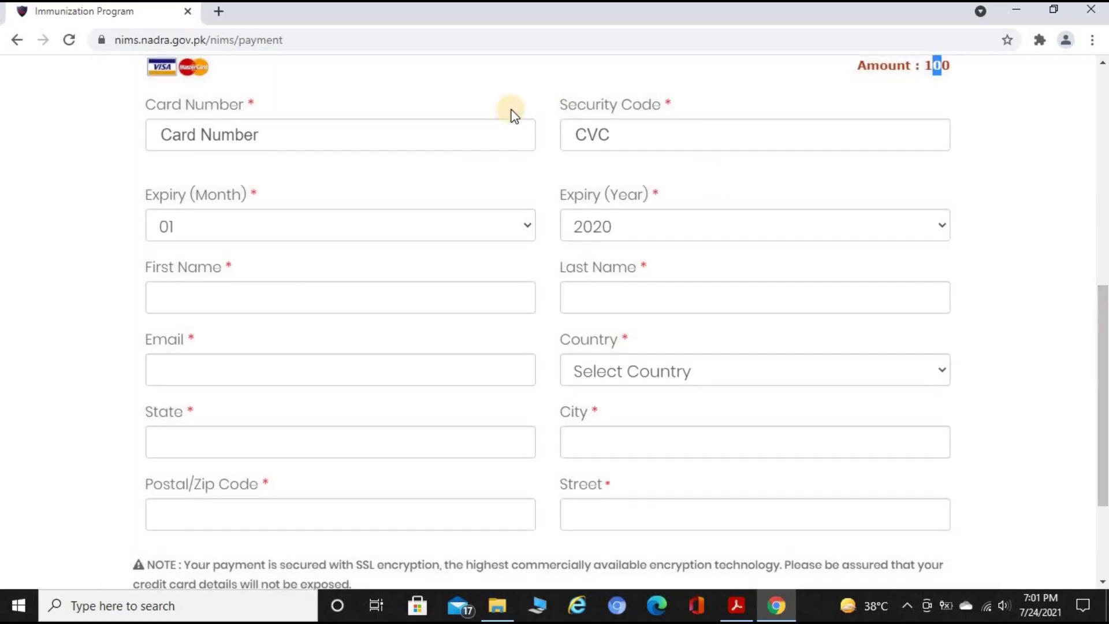
{"action": "scroll", "coordinate": [1100, 323], "scroll_direction": "down", "scroll_amount": 2}
{"action": "scroll", "coordinate": [446, 133], "scroll_direction": "up", "scroll_amount": 2}
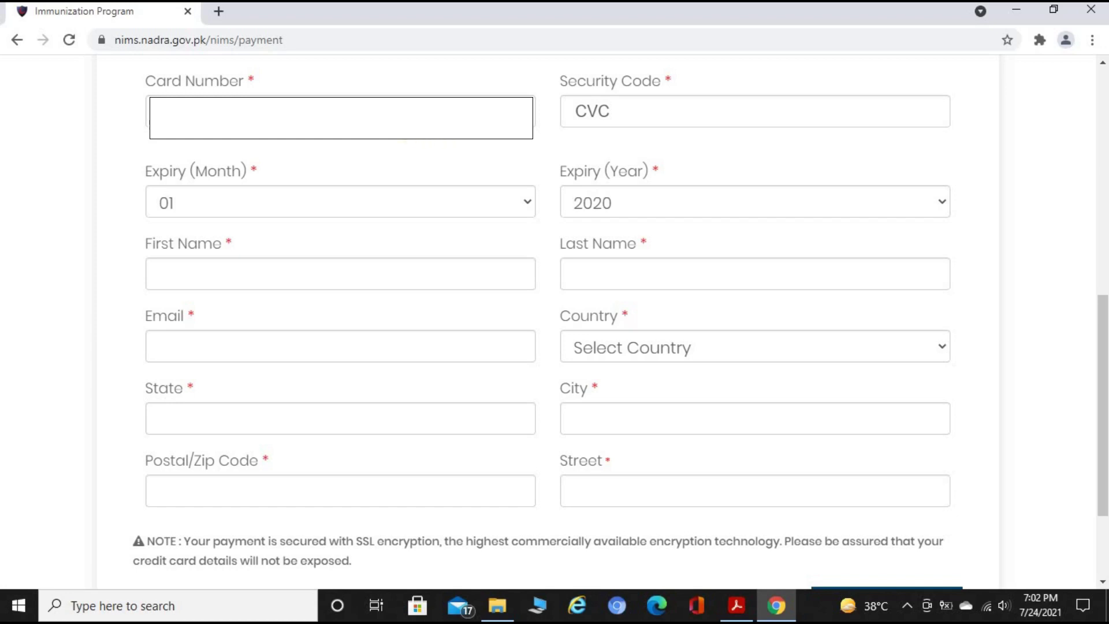
{"action": "left_click", "coordinate": [341, 117]}
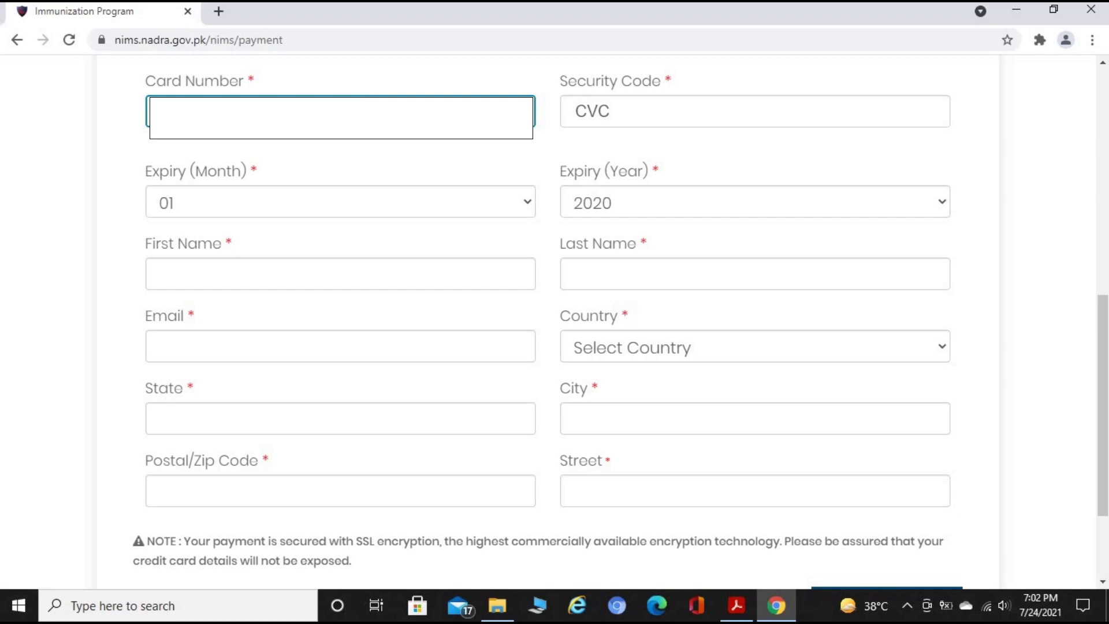
{"action": "left_click", "coordinate": [572, 110]}
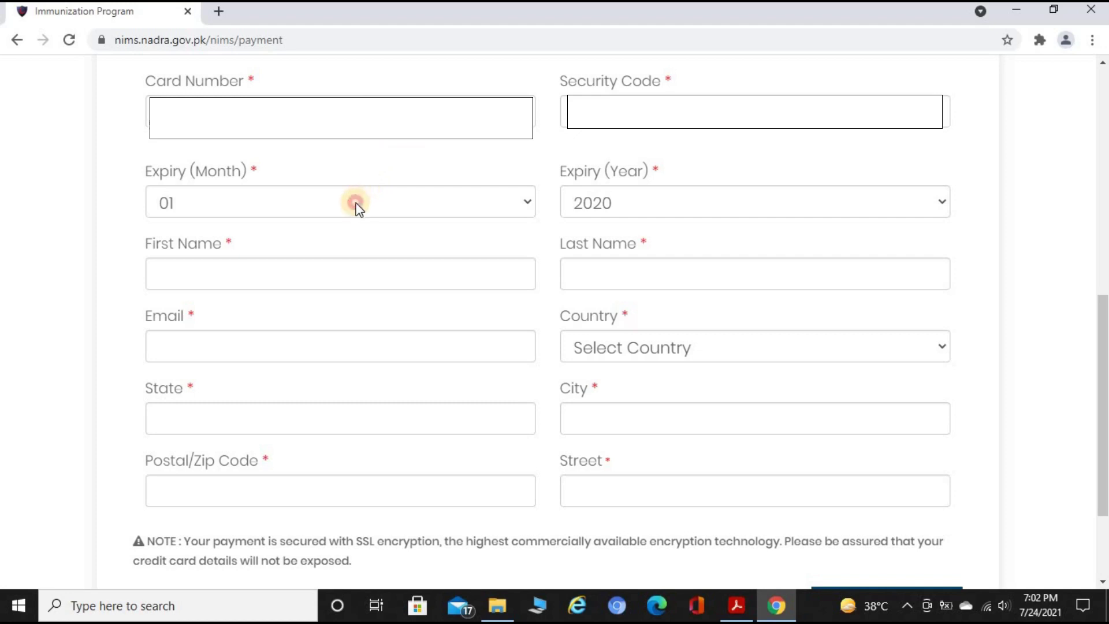
Set the card expiry month to 12 and expiry year to 2023.
{"action": "left_click", "coordinate": [356, 206]}
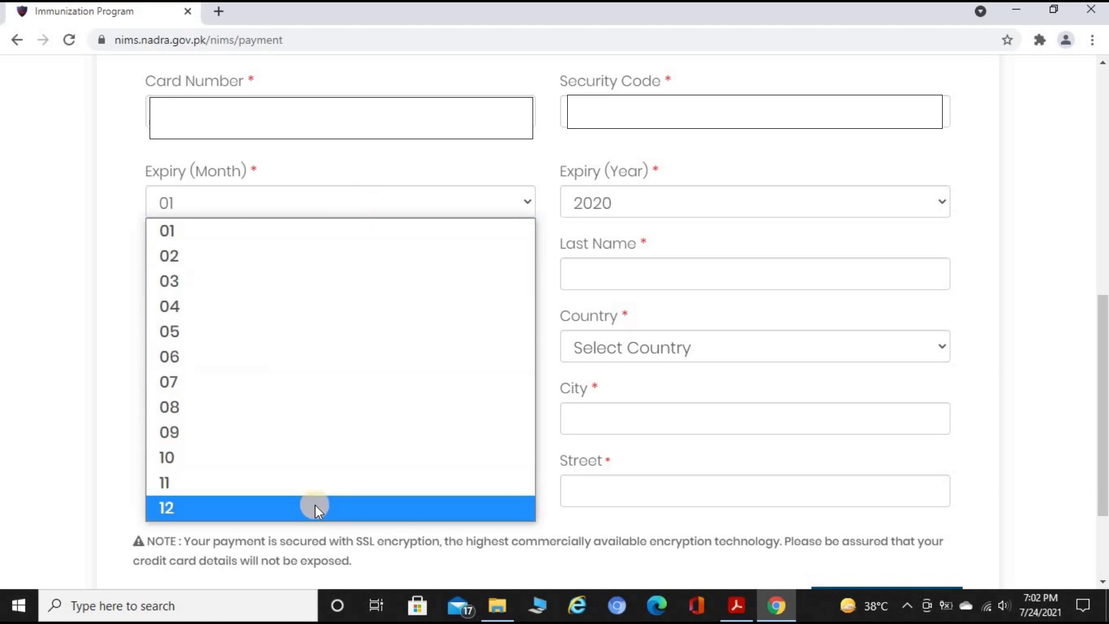
{"action": "left_click", "coordinate": [314, 507]}
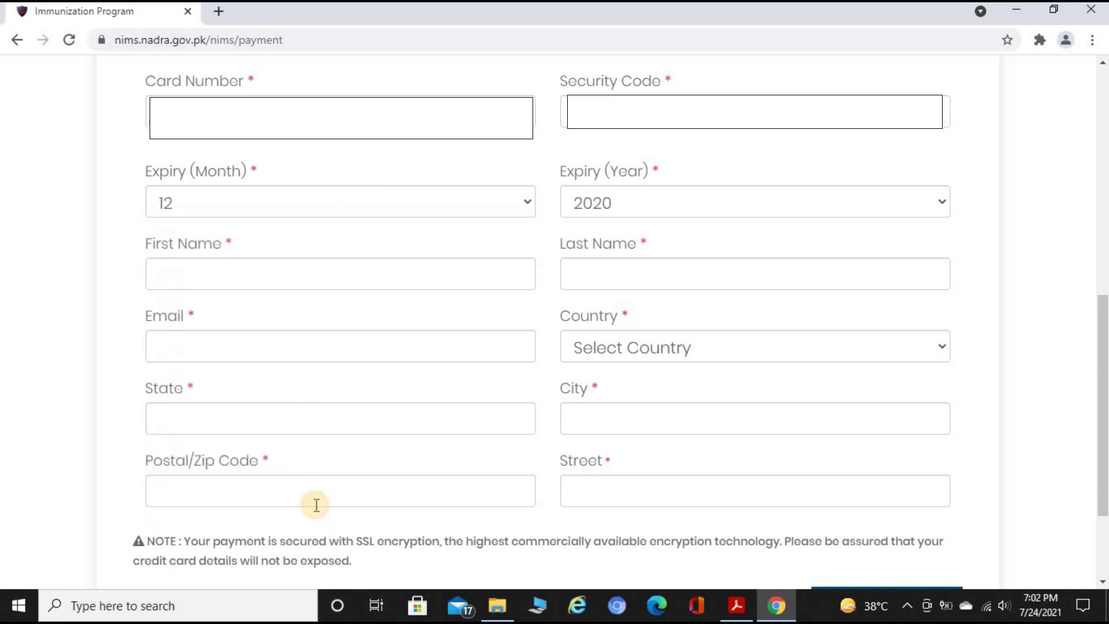
{"action": "left_click", "coordinate": [712, 205]}
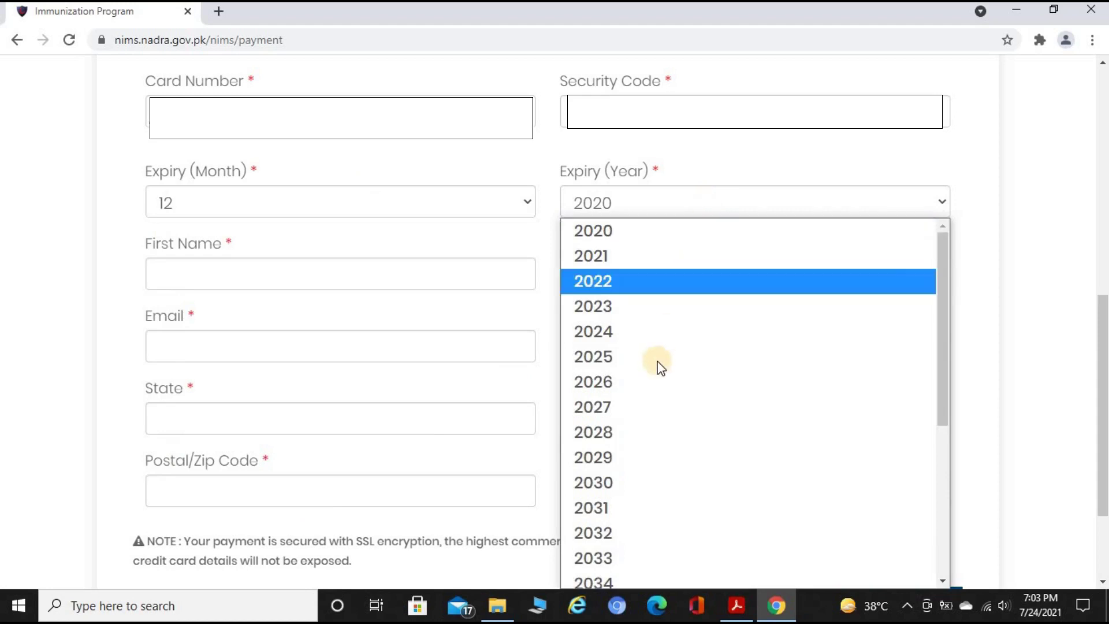
{"action": "left_click", "coordinate": [671, 306]}
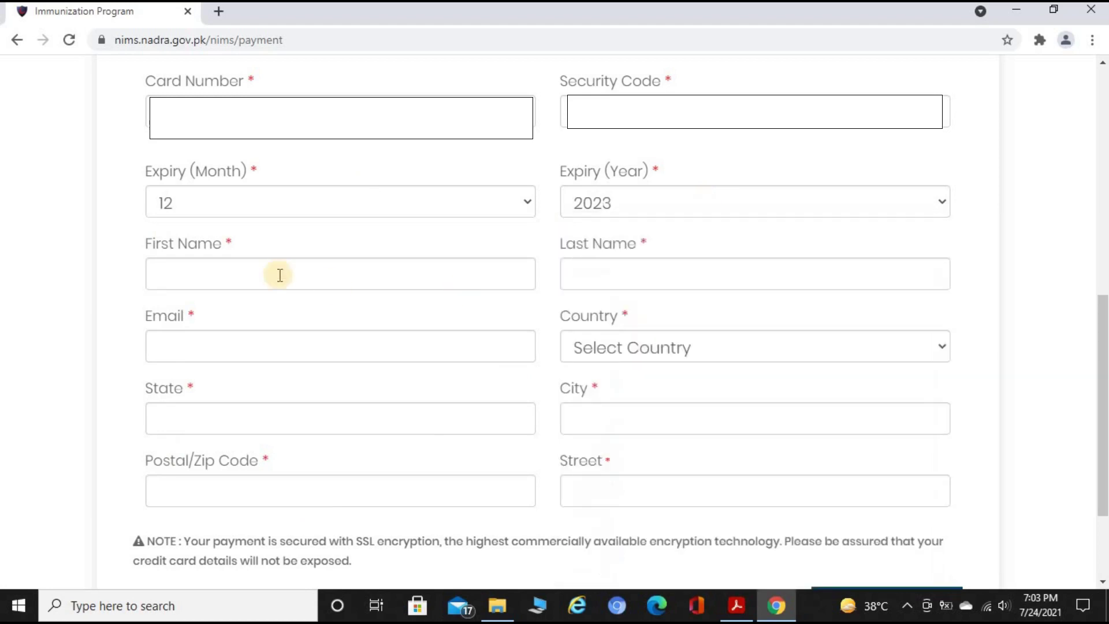
Enter the cardholder's first name, last name and e-mail address.
{"action": "left_click", "coordinate": [218, 277]}
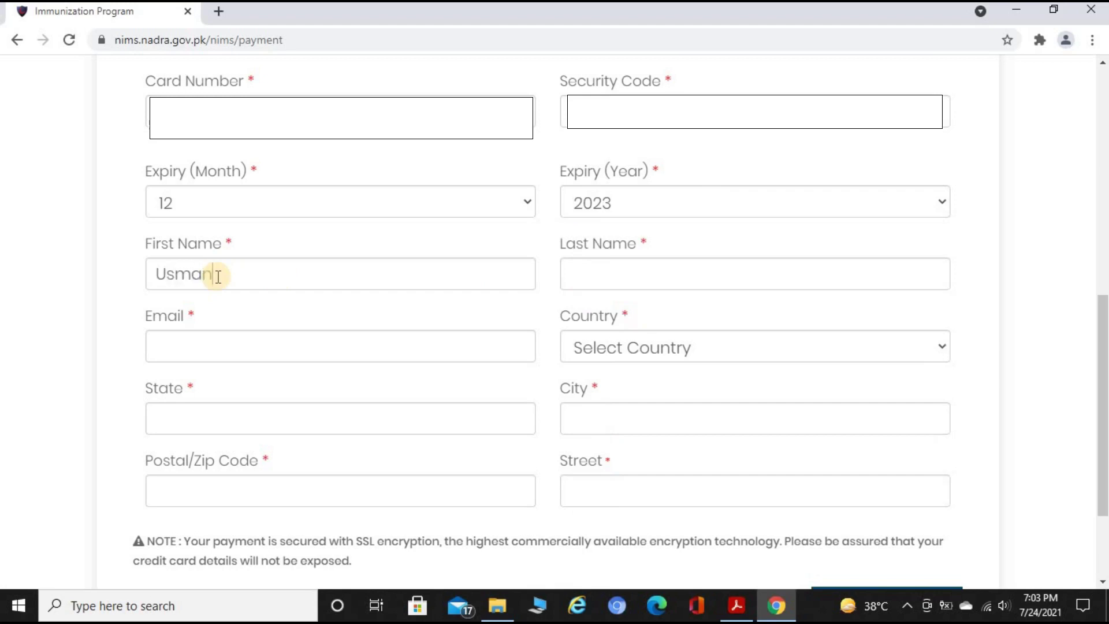
{"action": "key", "text": "Tab"}
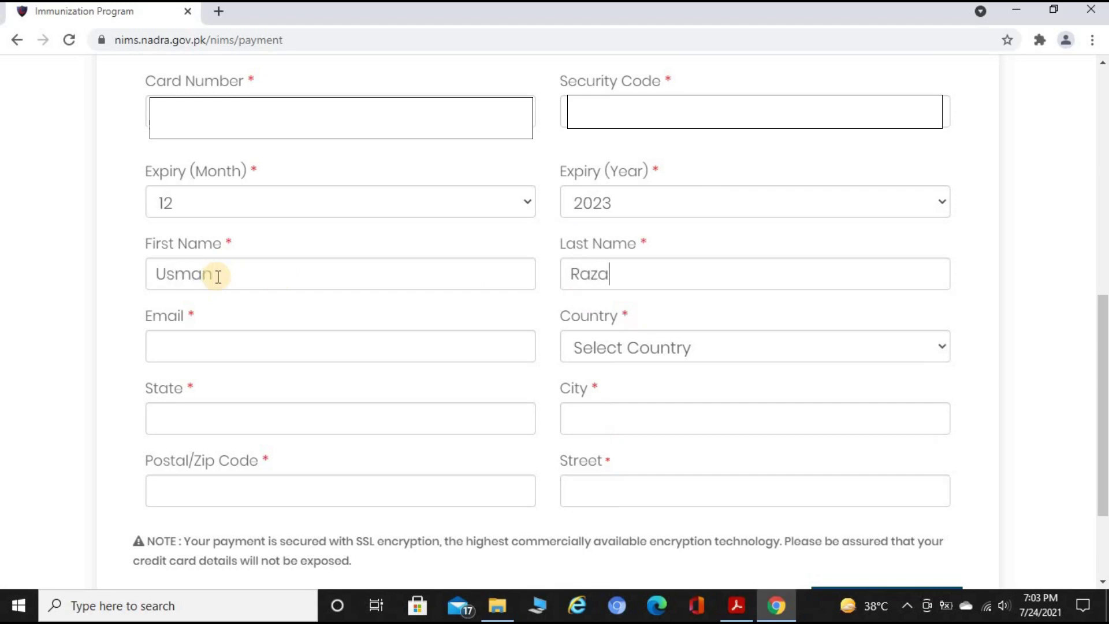
{"action": "key", "text": "Tab"}
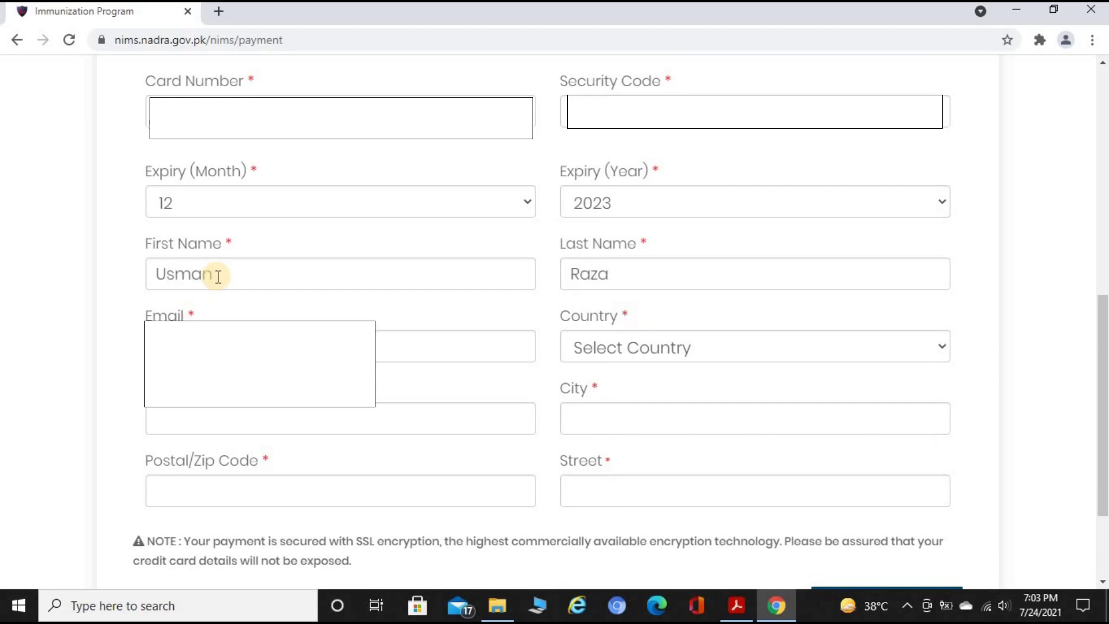
{"action": "type", "text": "un"}
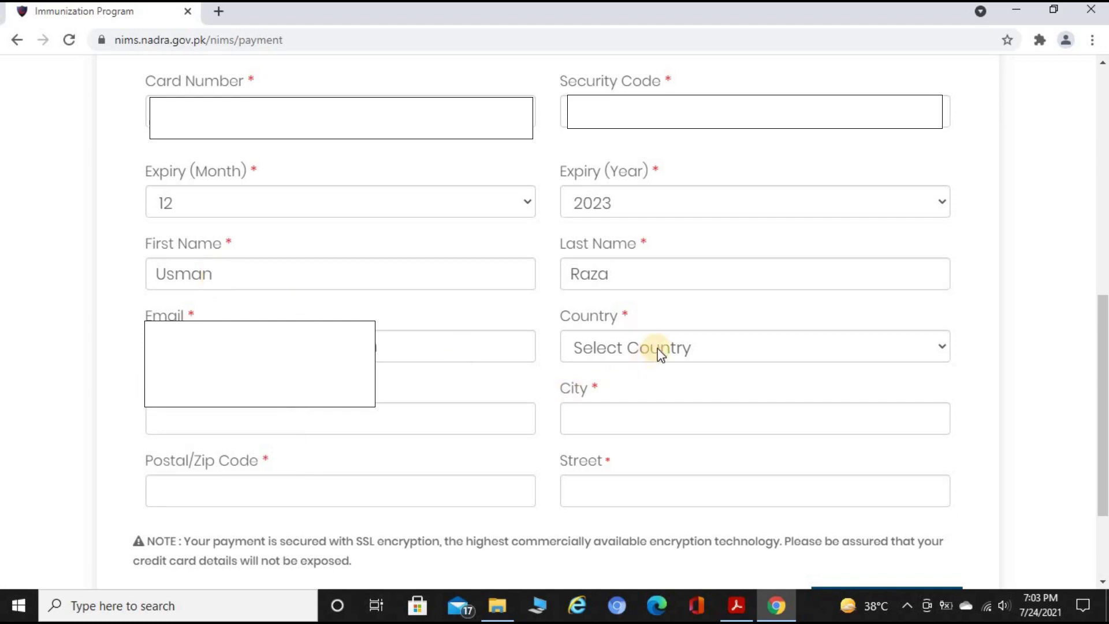
Fill the billing address: country Pakistan, plus state, city, postal code and street.
{"action": "left_click", "coordinate": [658, 348]}
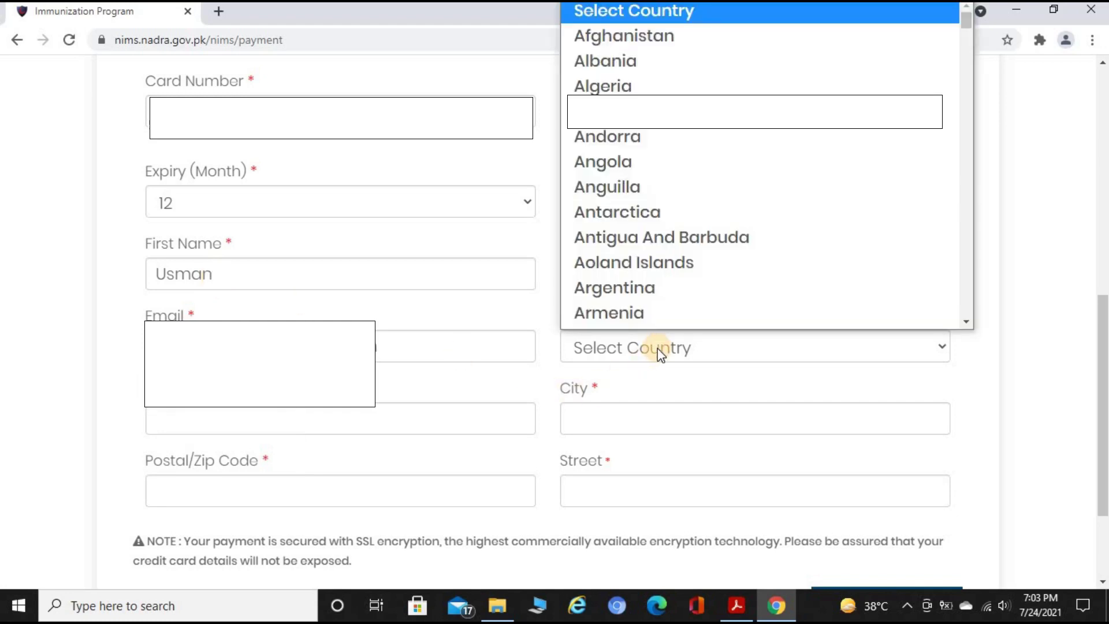
{"action": "key", "text": "p"}
{"action": "key", "text": "Return"}
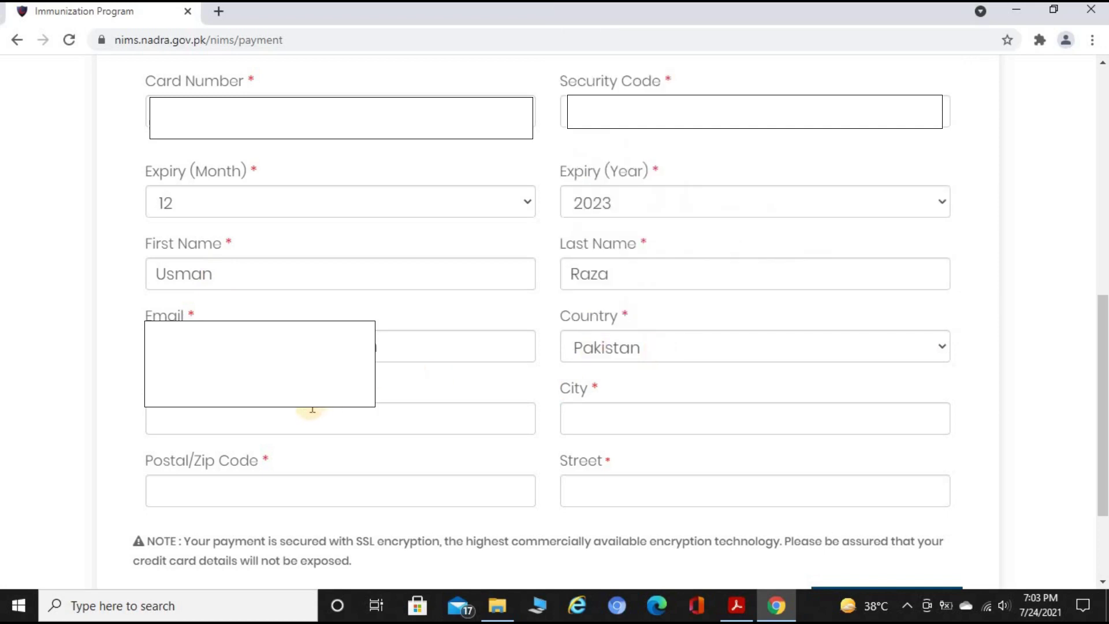
{"action": "left_click", "coordinate": [307, 414]}
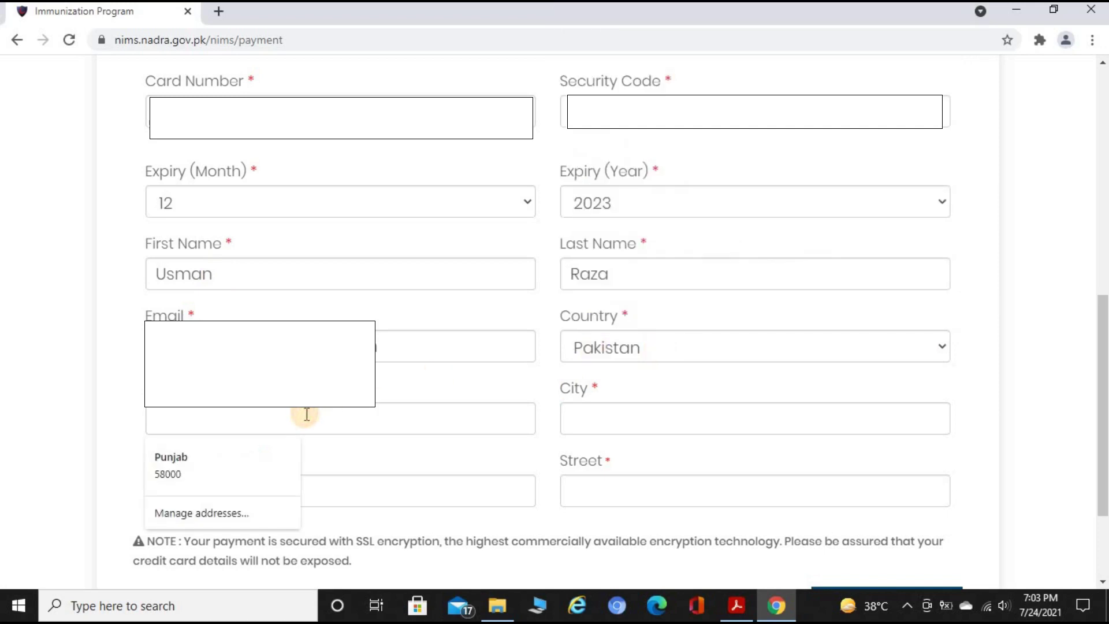
{"action": "type", "text": "Punjab"}
{"action": "key", "text": "Tab"}
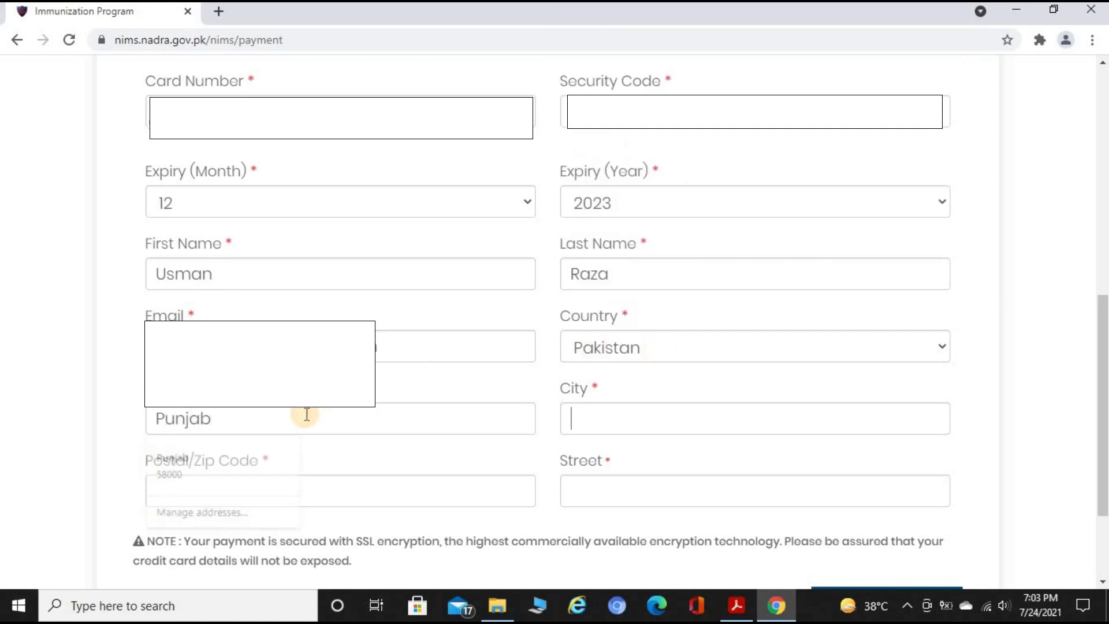
{"action": "type", "text": "Mian"}
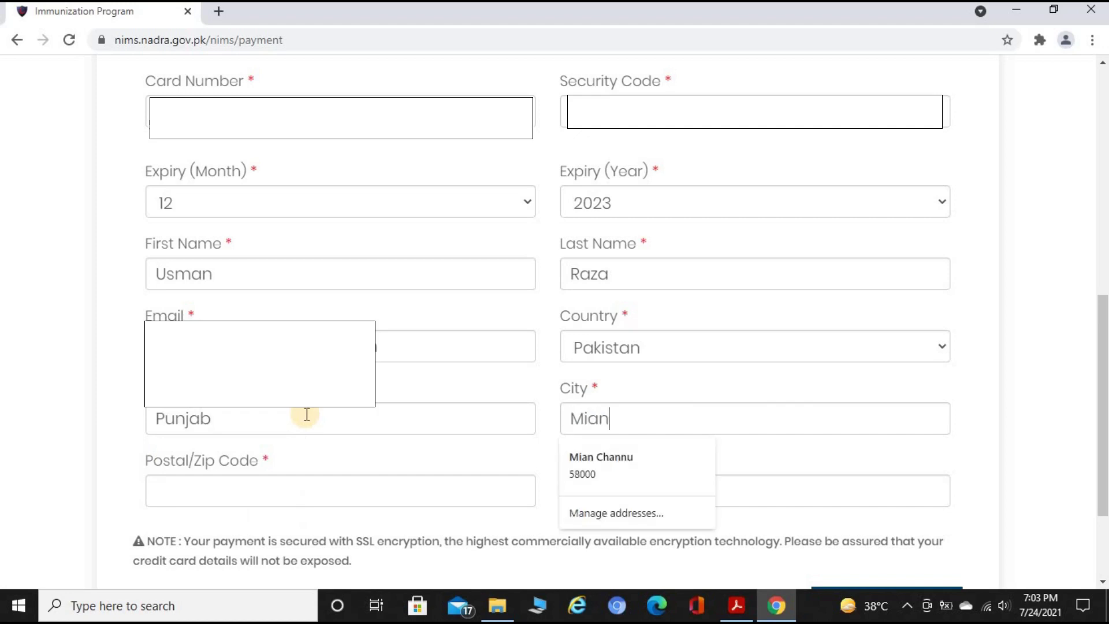
{"action": "type", "text": " Channu"}
{"action": "key", "text": "Tab"}
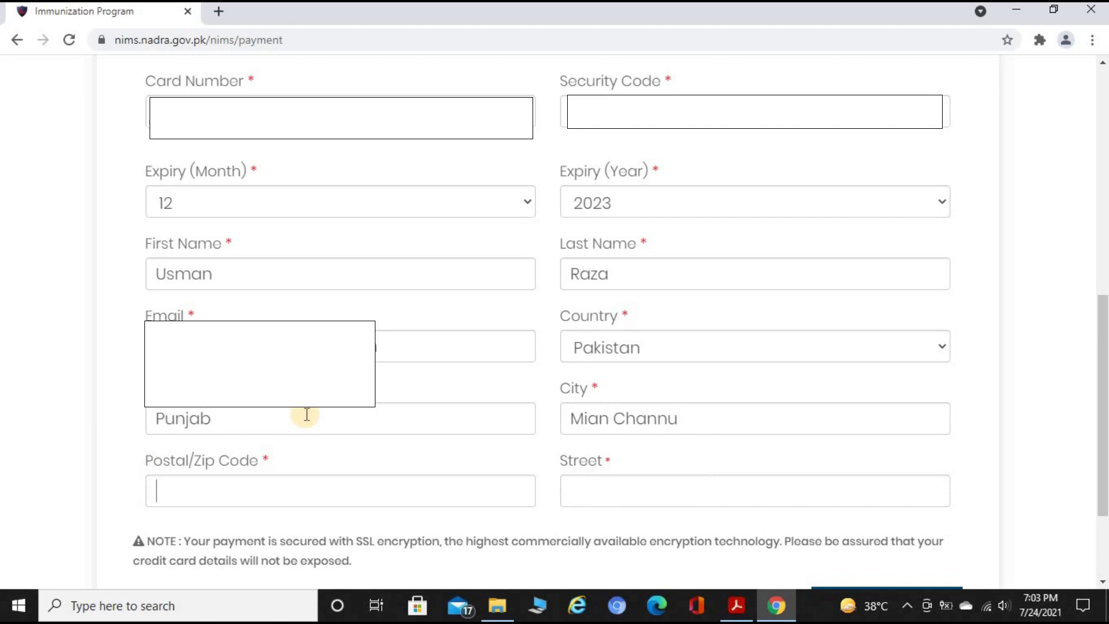
{"action": "type", "text": "58000"}
{"action": "key", "text": "Tab"}
{"action": "type", "text": "Street"}
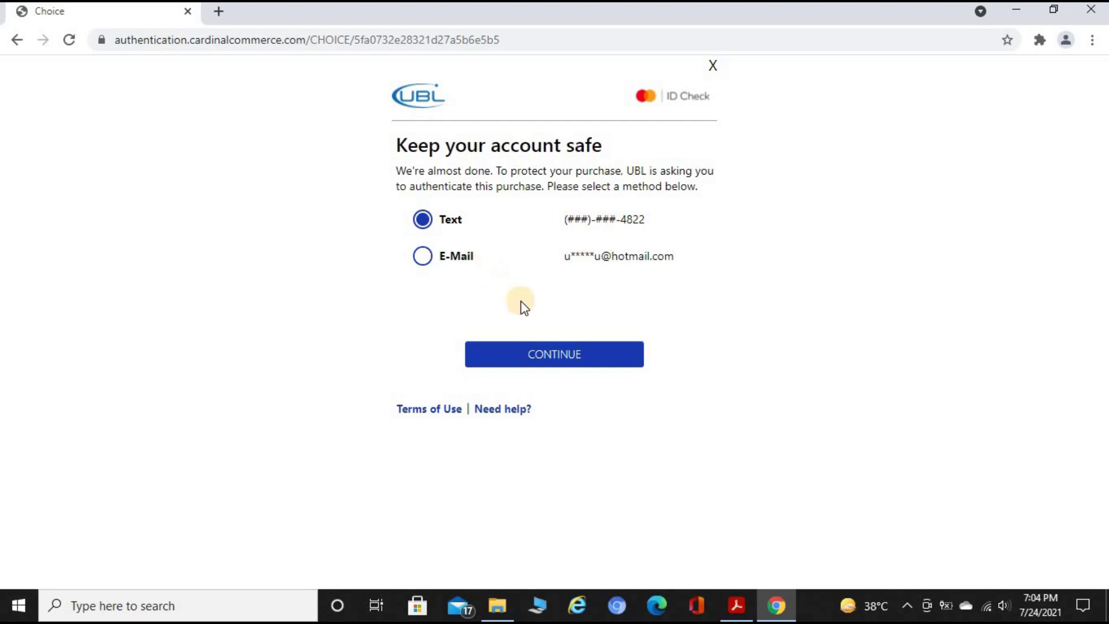
Switch code delivery from text to e-mail, enter the emailed verification code and submit it.
{"action": "left_click", "coordinate": [558, 354]}
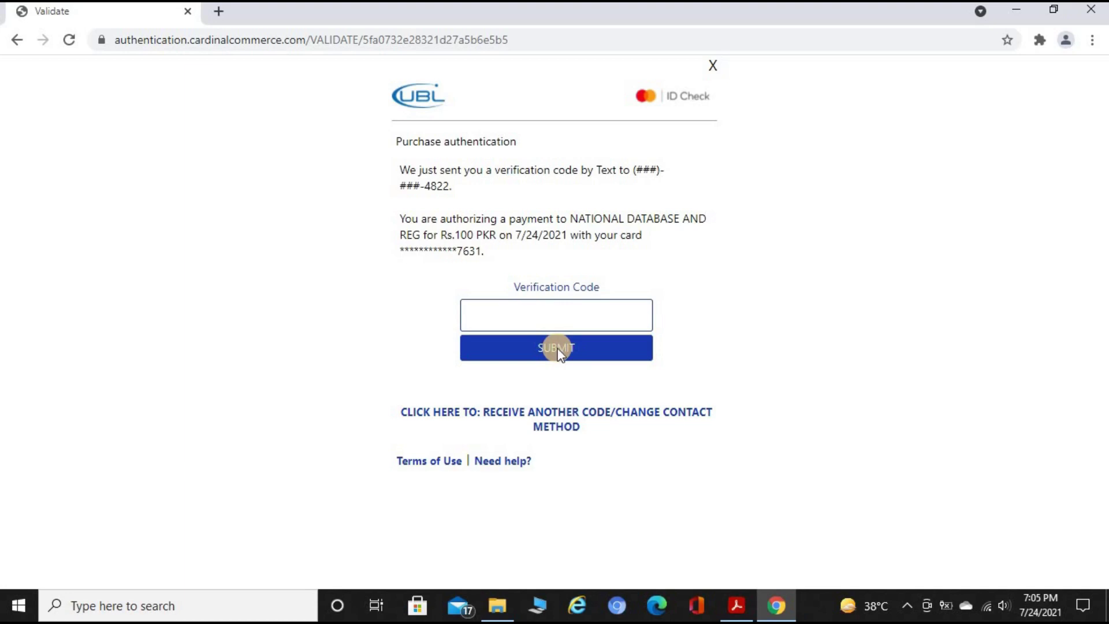
{"action": "left_click", "coordinate": [555, 418]}
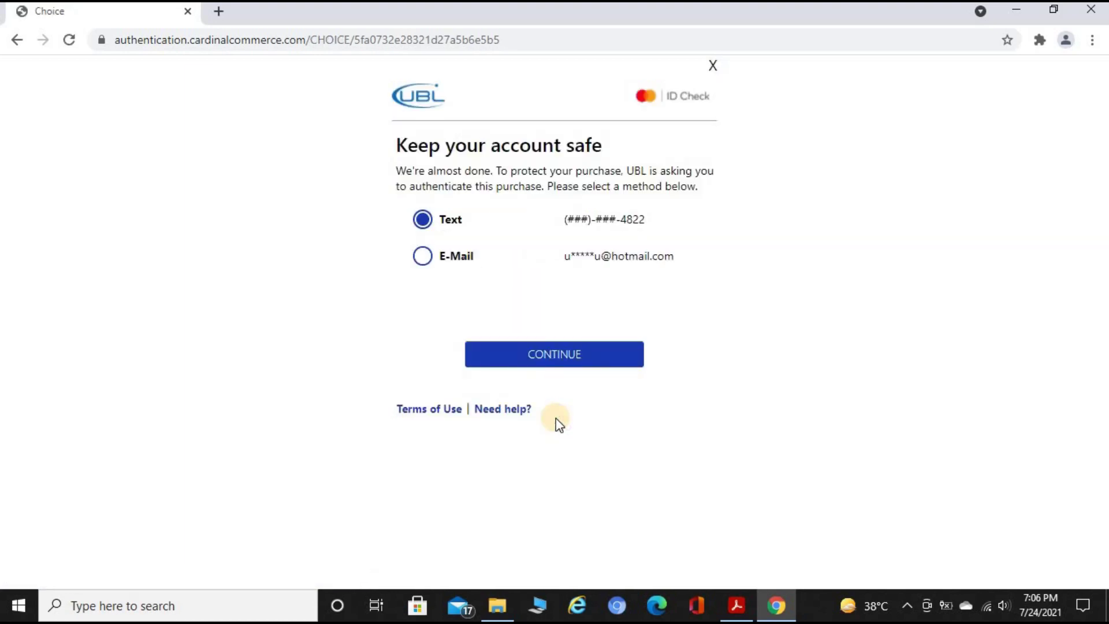
{"action": "left_click", "coordinate": [432, 265]}
{"action": "left_click", "coordinate": [543, 354]}
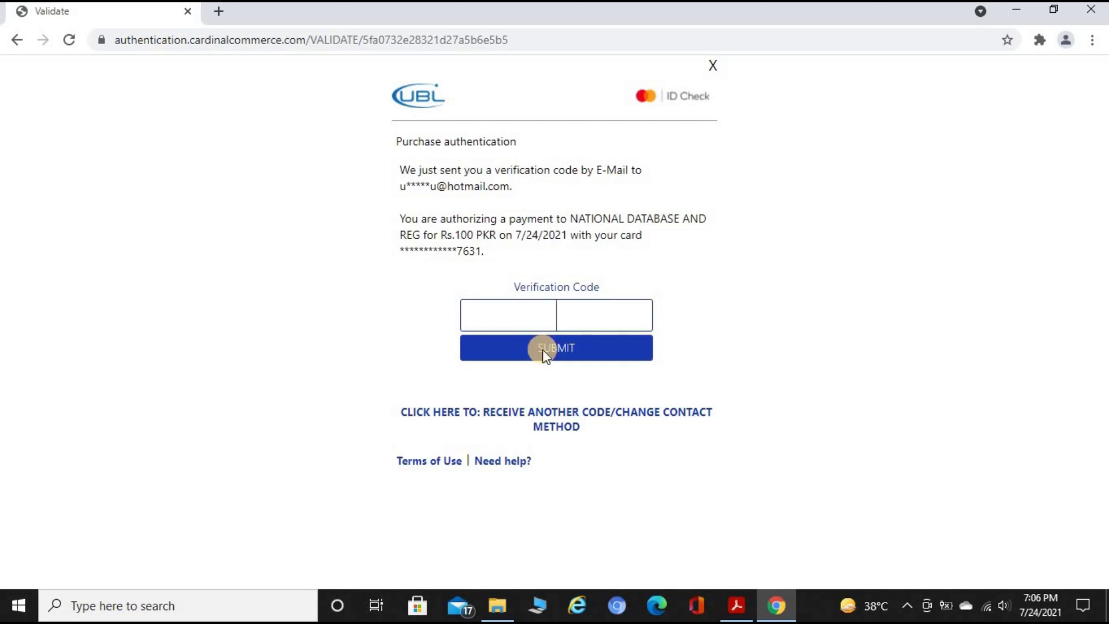
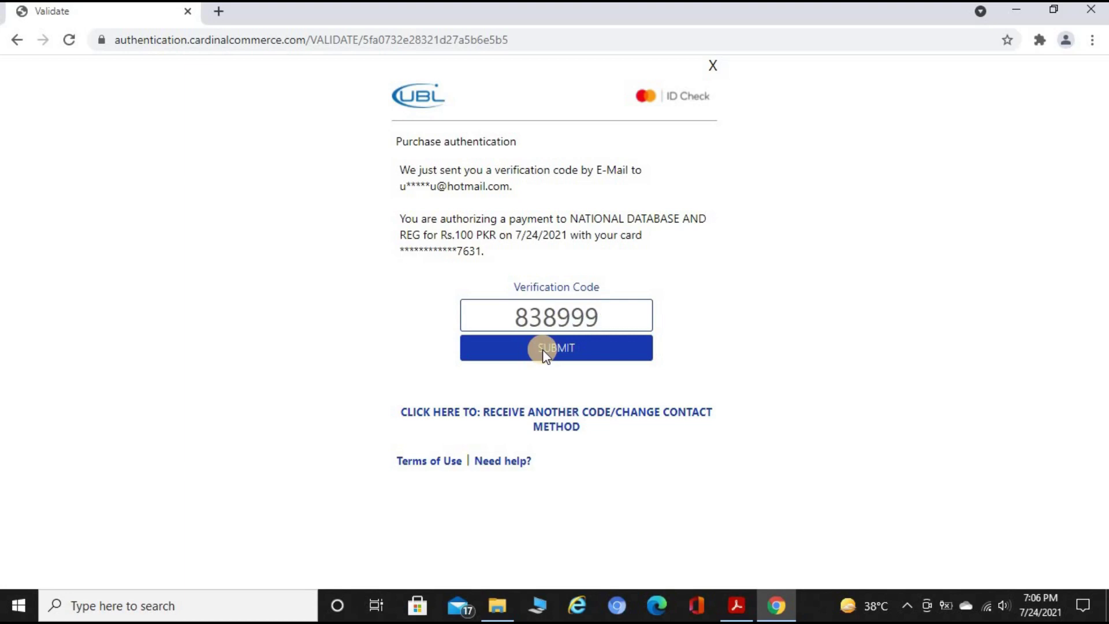
{"action": "left_click", "coordinate": [543, 350]}
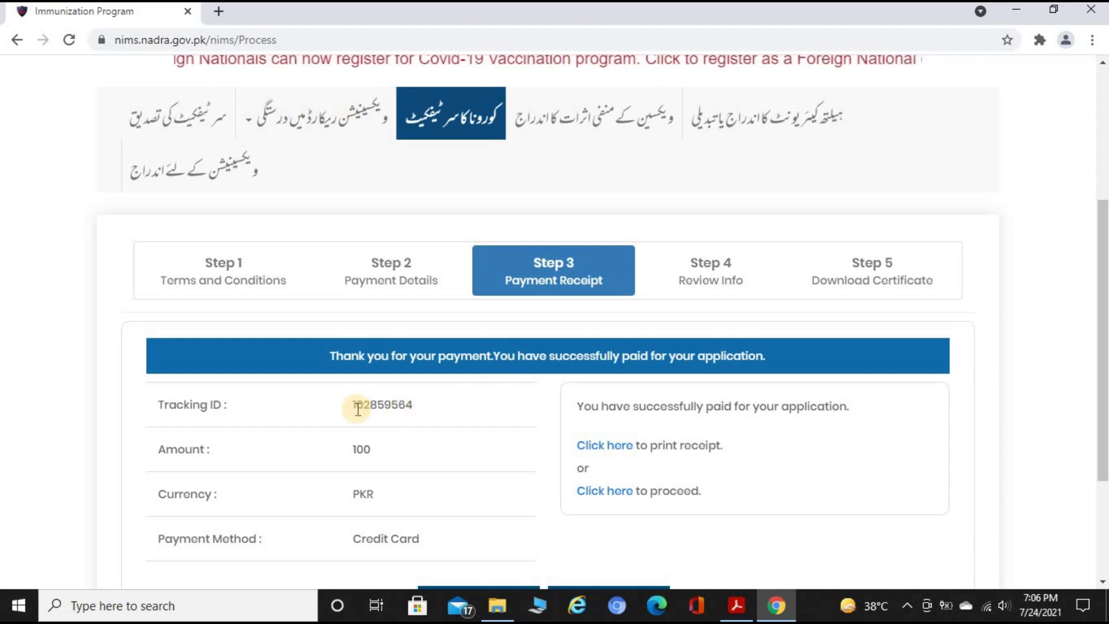
Check the tracking ID and Credit Card payment method, then download payment-receipt.pdf.
{"action": "left_click_drag", "start_coordinate": [358, 409], "coordinate": [384, 405]}
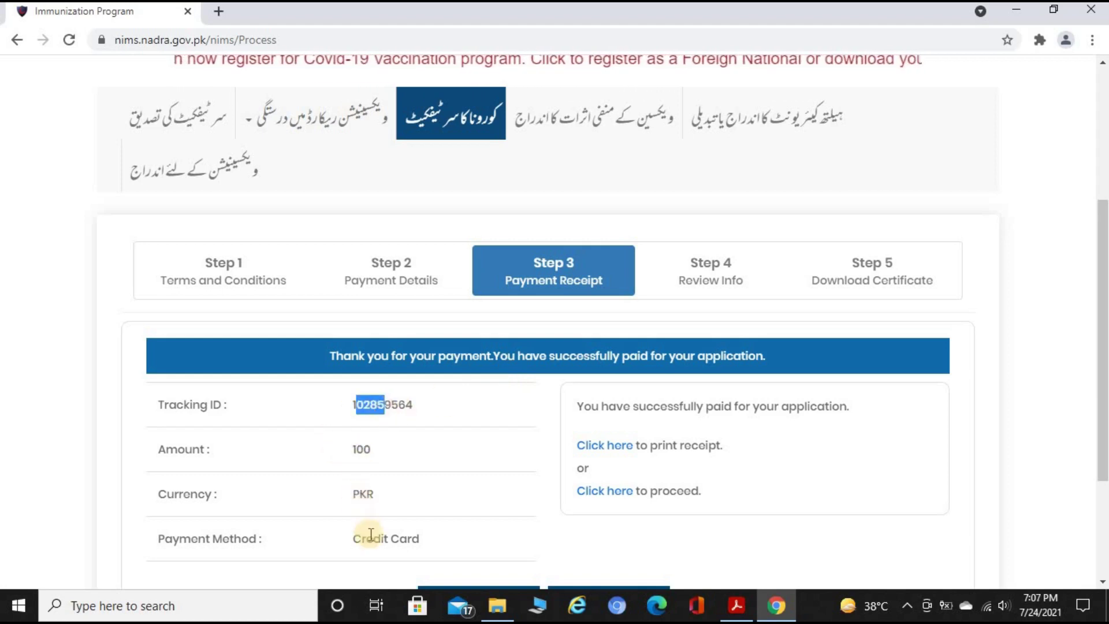
{"action": "left_click_drag", "start_coordinate": [367, 538], "coordinate": [407, 538]}
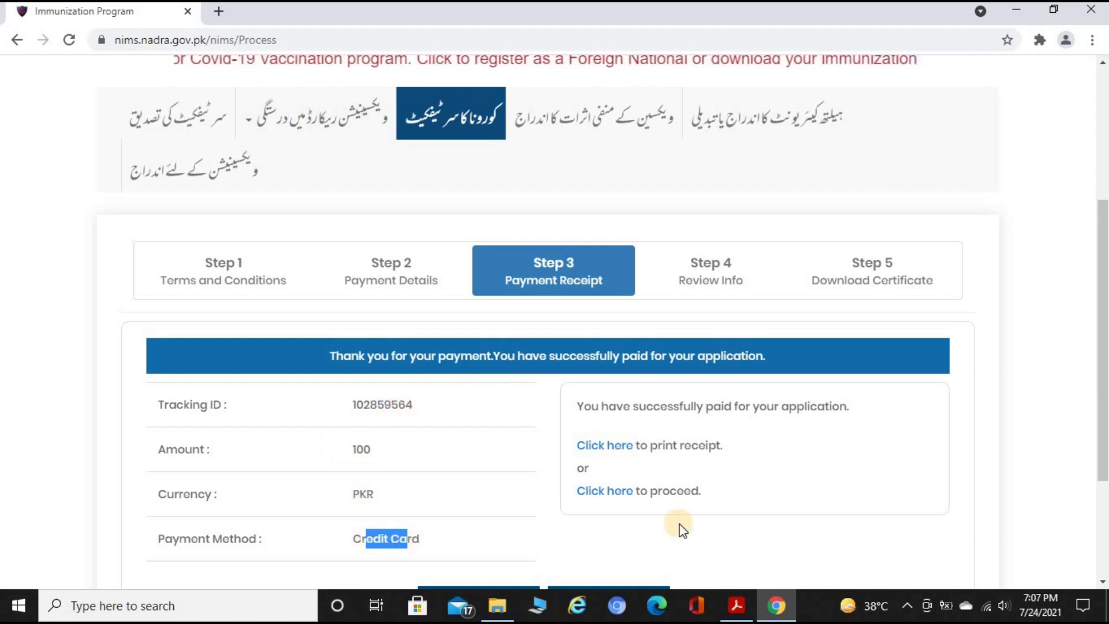
{"action": "scroll", "coordinate": [682, 528], "scroll_direction": "down", "scroll_amount": 3}
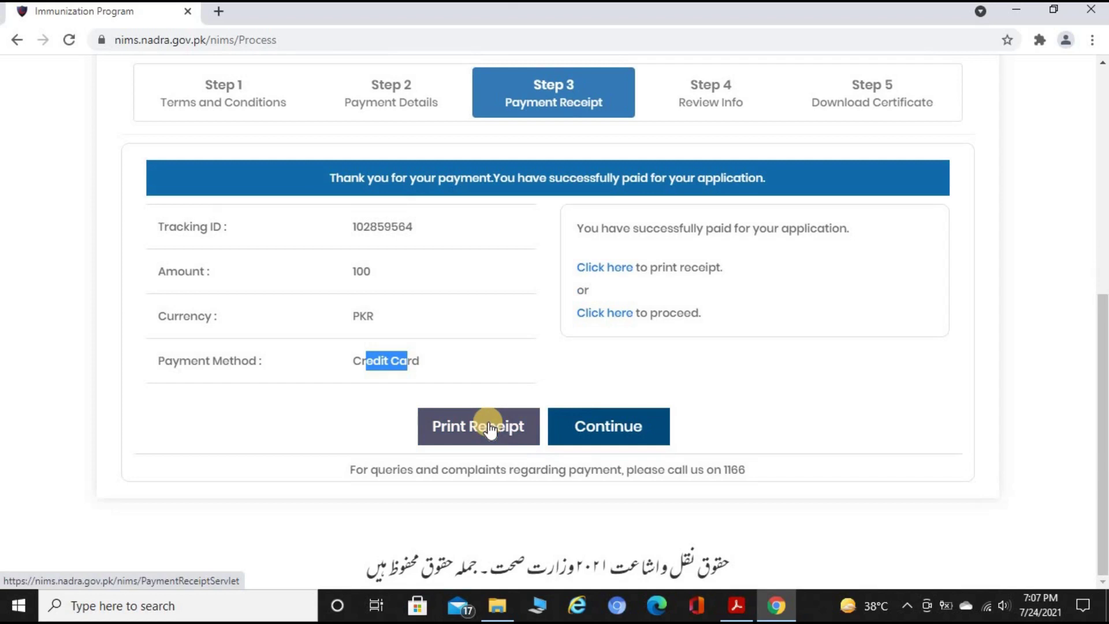
{"action": "left_click", "coordinate": [488, 427]}
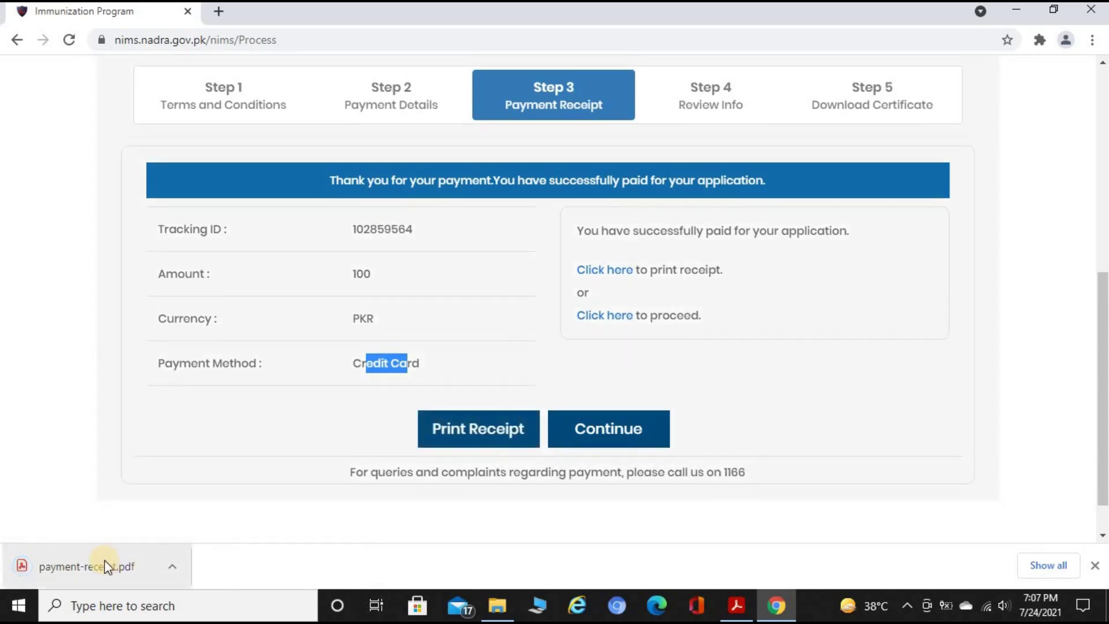
Review payment-receipt.pdf in the PDF viewer, then return to the Immunization Program page.
{"action": "left_click", "coordinate": [106, 566]}
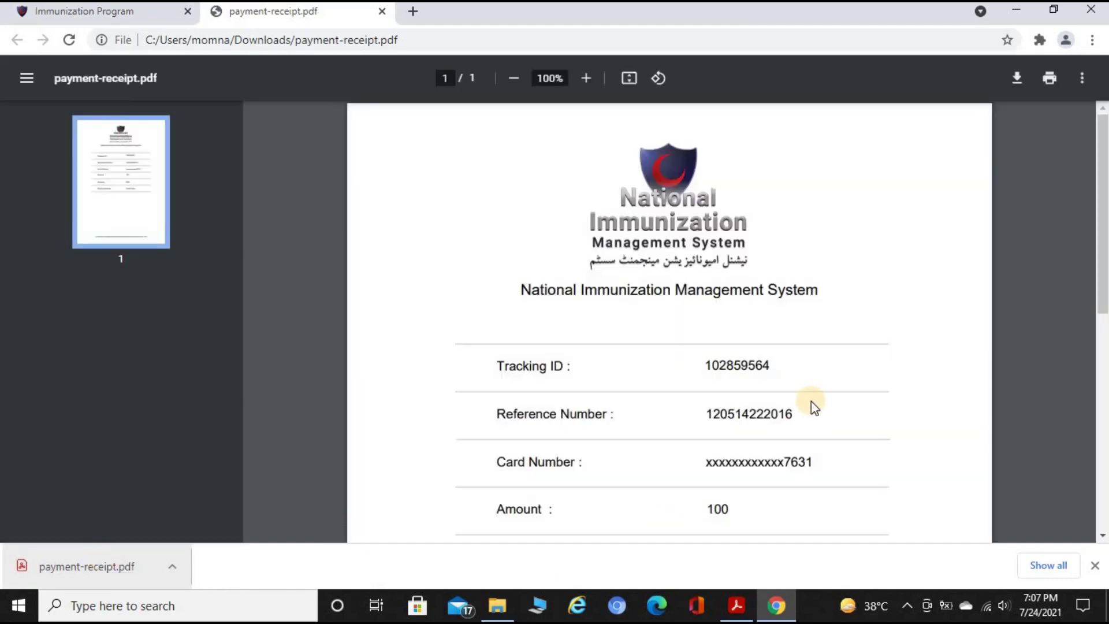
{"action": "left_click_drag", "start_coordinate": [1101, 181], "coordinate": [1101, 259]}
{"action": "scroll", "coordinate": [669, 346], "scroll_direction": "up", "scroll_amount": 1}
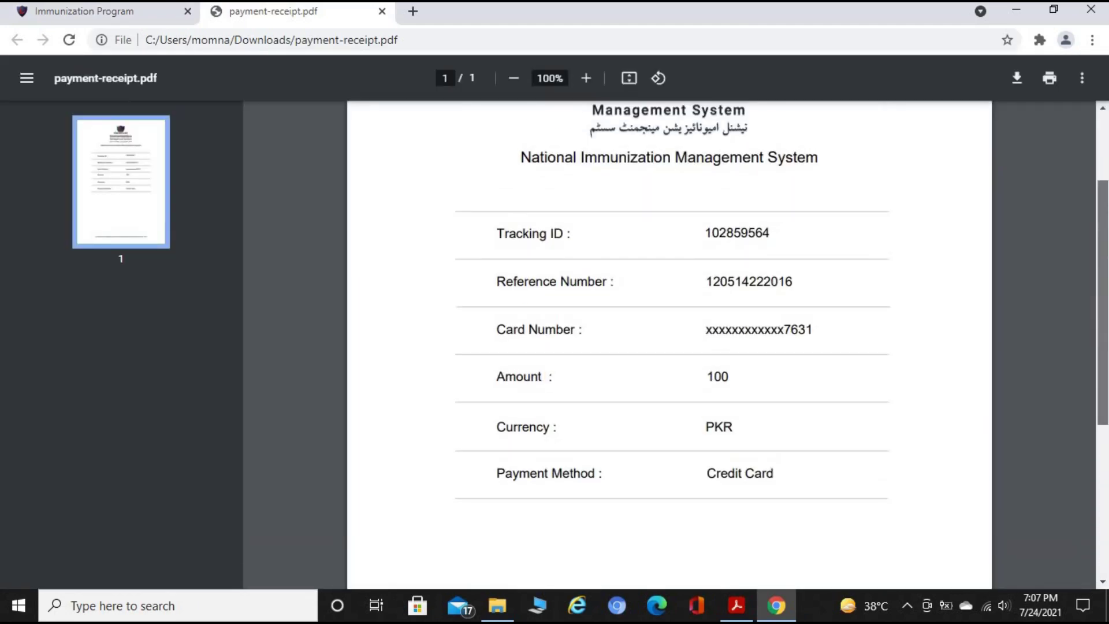
{"action": "left_click", "coordinate": [89, 17]}
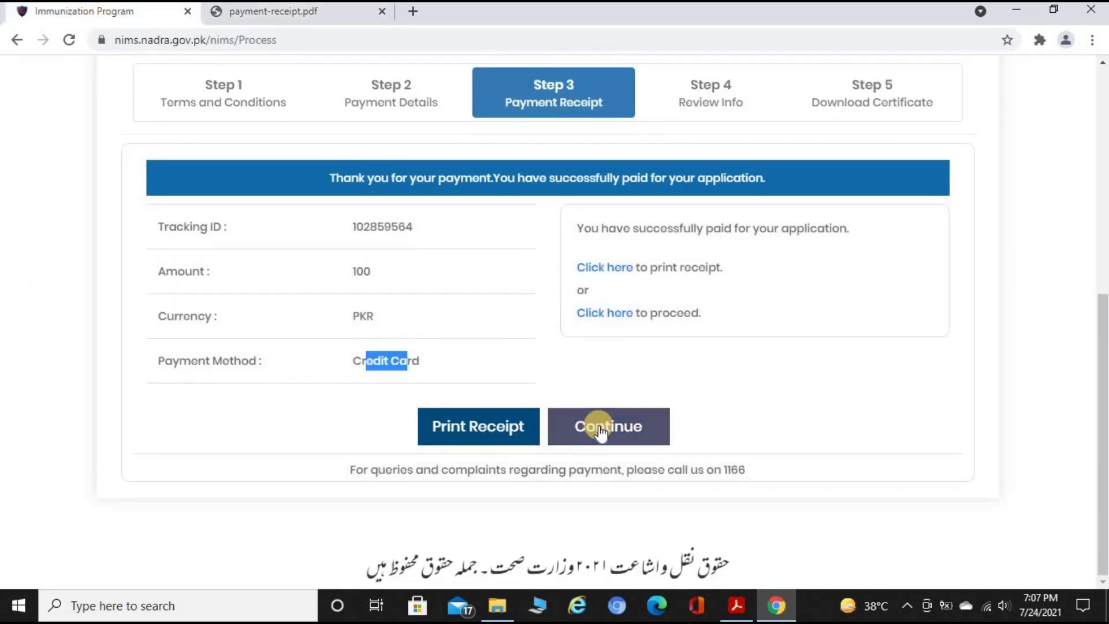
Go through the Step 4 Review Info form with nationality Pakistan and submit it.
{"action": "left_click", "coordinate": [601, 430]}
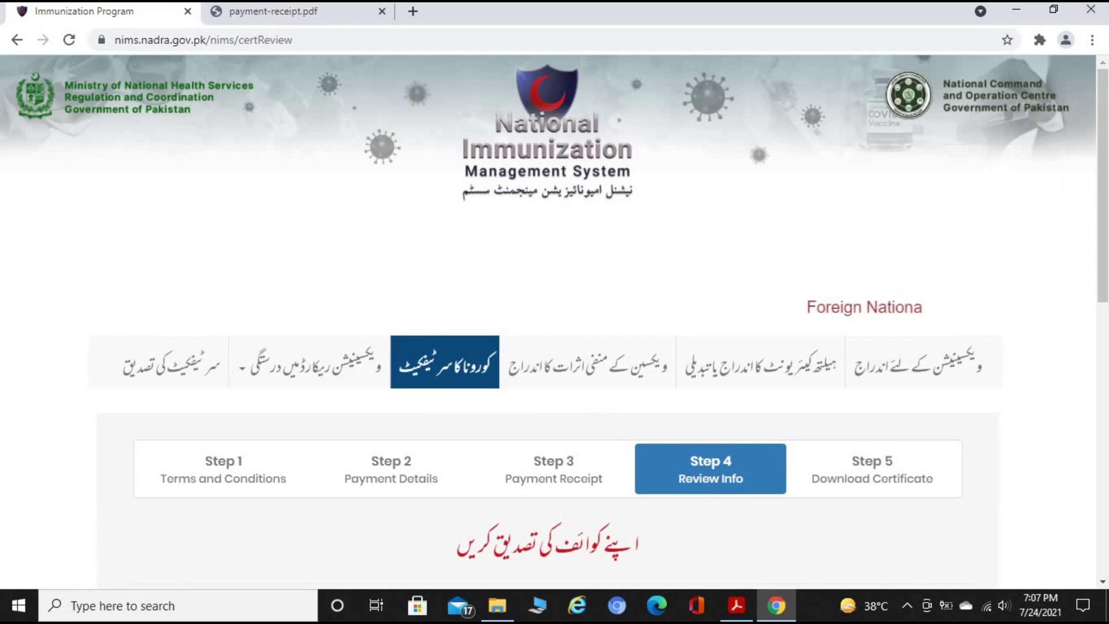
{"action": "left_click_drag", "start_coordinate": [1103, 205], "coordinate": [1103, 364]}
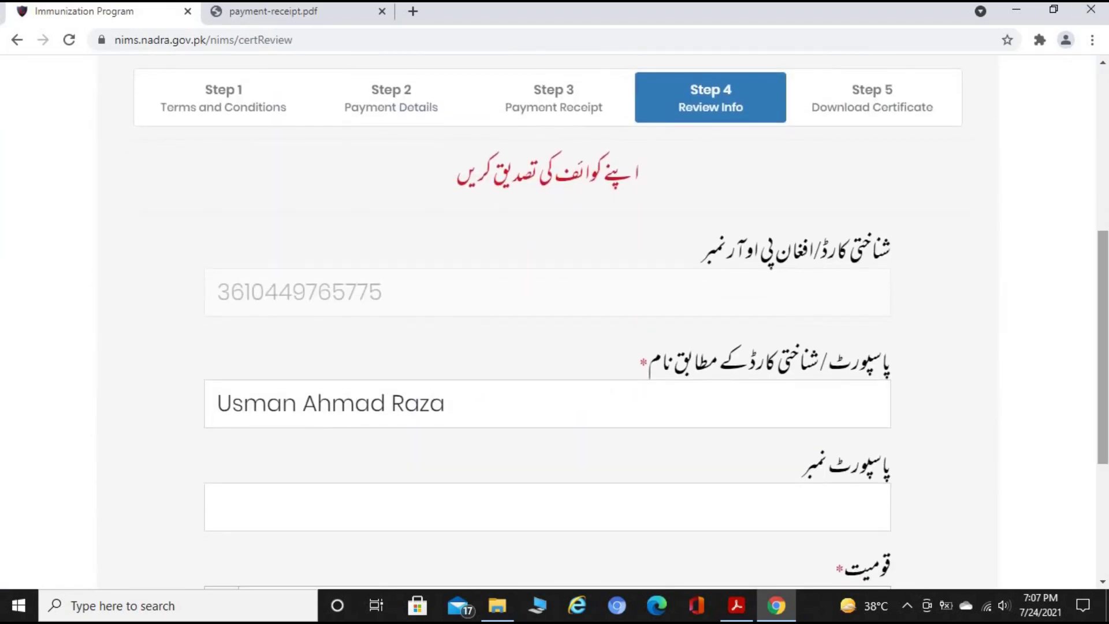
{"action": "mouse_move", "coordinate": [1103, 327]}
{"action": "left_mouse_down"}
{"action": "mouse_move", "coordinate": [1103, 440]}
{"action": "mouse_move", "coordinate": [1103, 185]}
{"action": "mouse_move", "coordinate": [1103, 308]}
{"action": "left_mouse_up"}
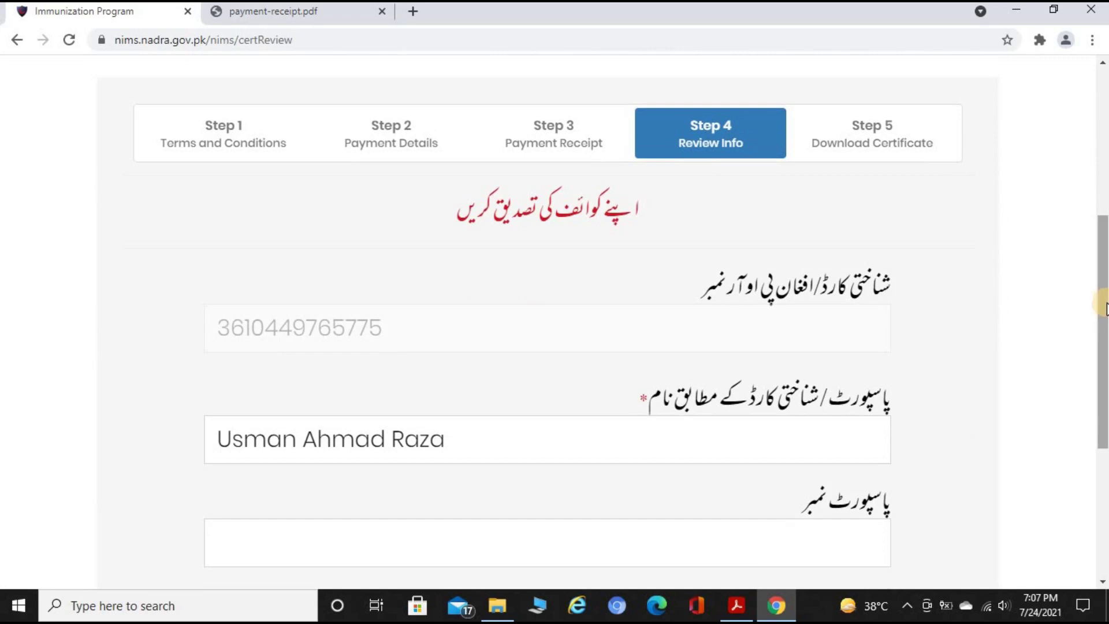
{"action": "left_click_drag", "start_coordinate": [1104, 306], "coordinate": [1104, 432]}
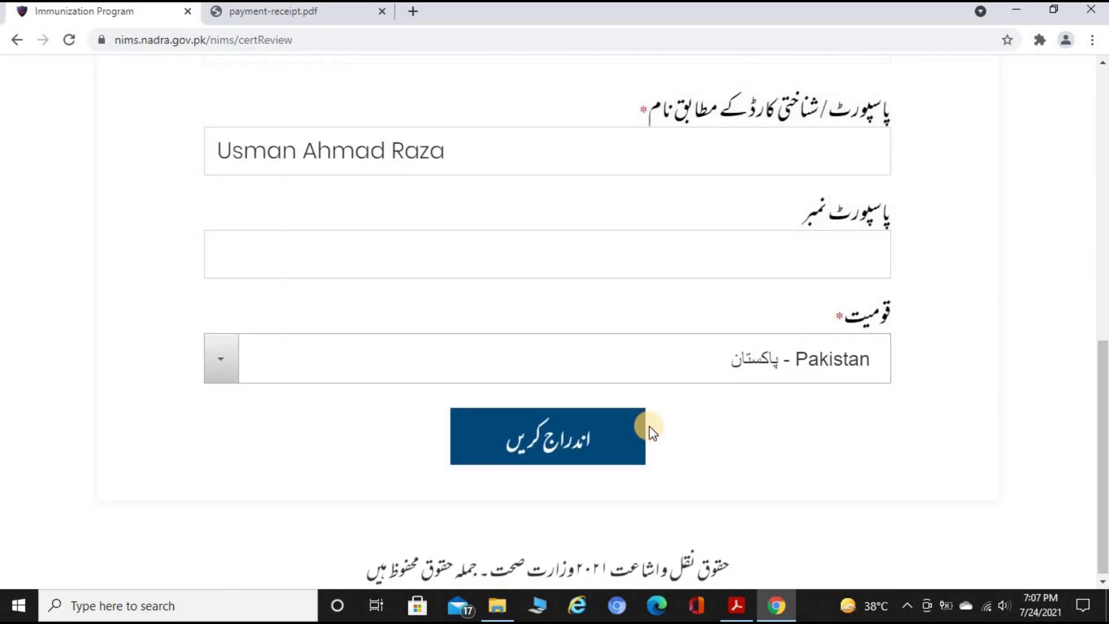
{"action": "left_click", "coordinate": [598, 436]}
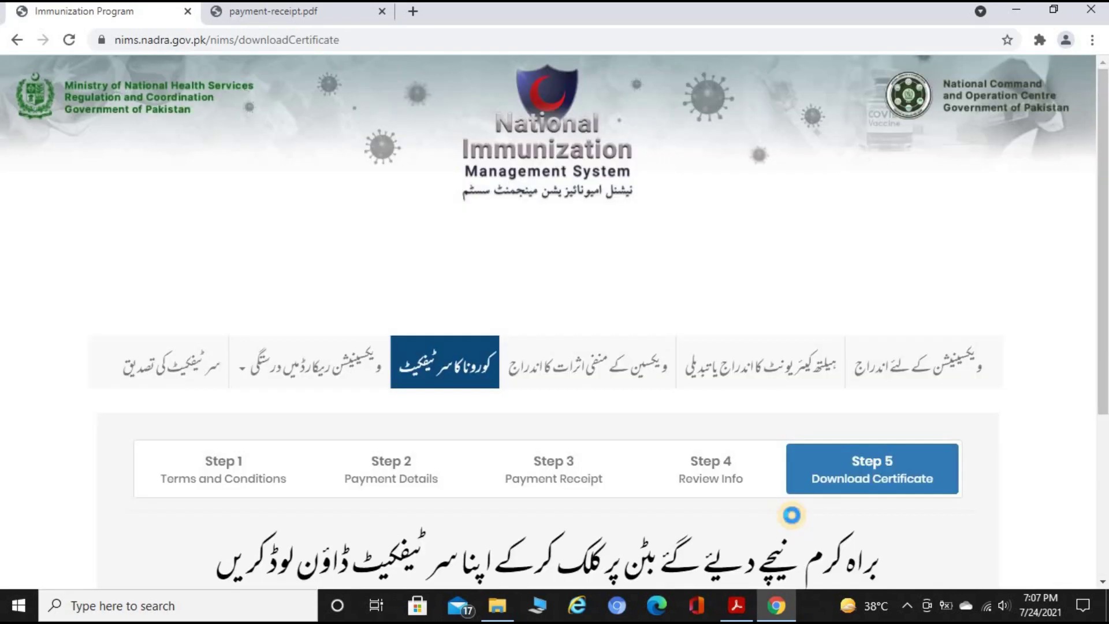
Download the certificate as Generate_Certificate_1627135671440.pdf and open it in Chrome's PDF viewer.
{"action": "scroll", "coordinate": [867, 317], "scroll_direction": "down", "scroll_amount": 4}
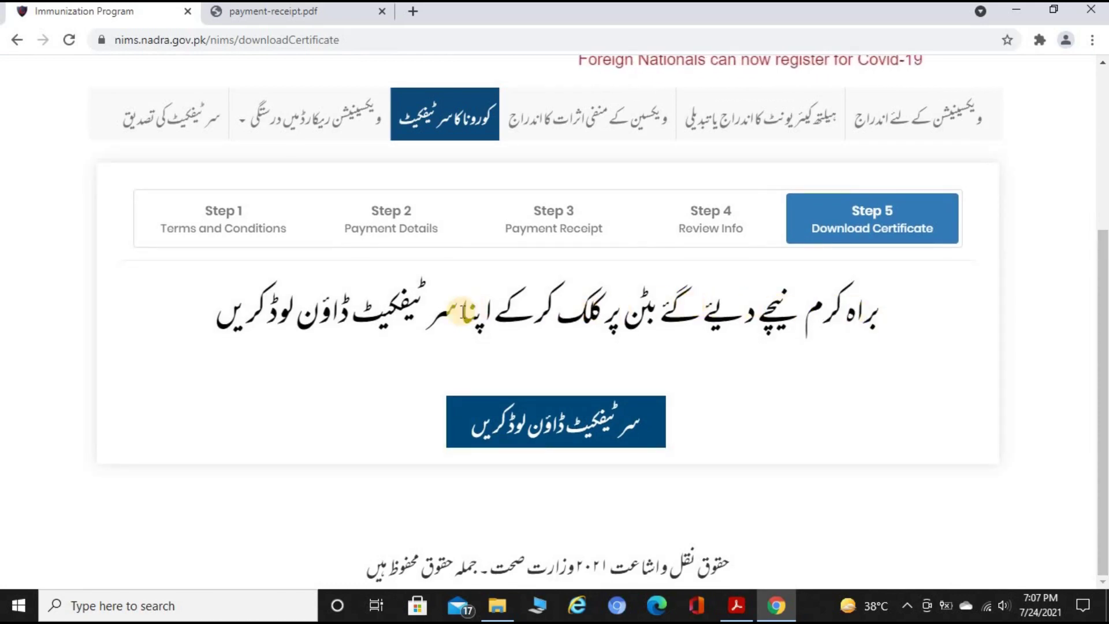
{"action": "left_click", "coordinate": [577, 432]}
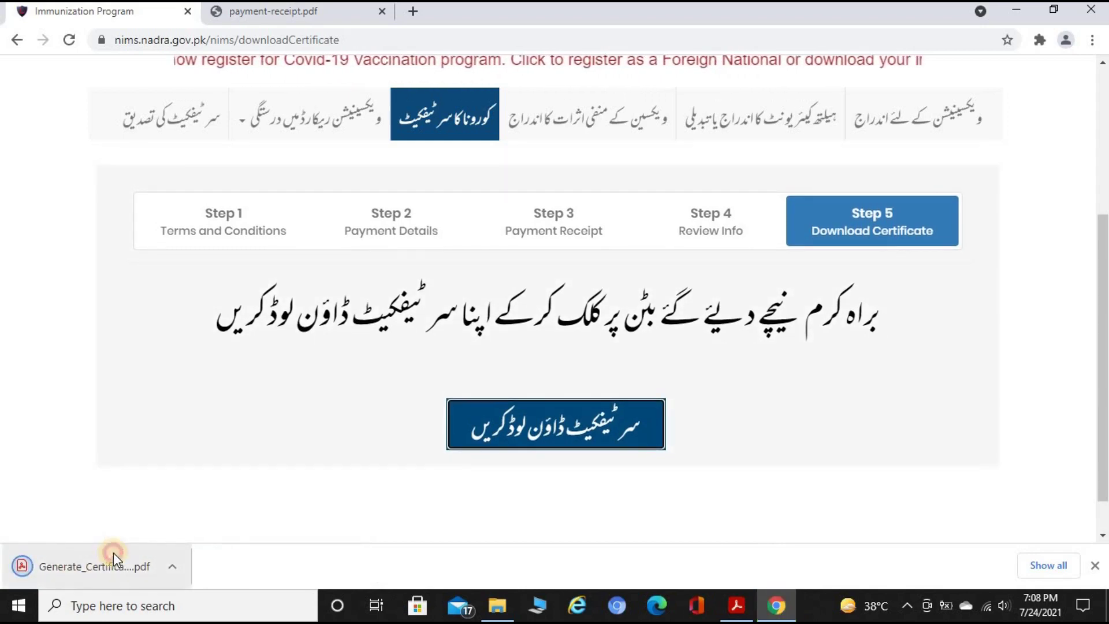
{"action": "left_click", "coordinate": [113, 555]}
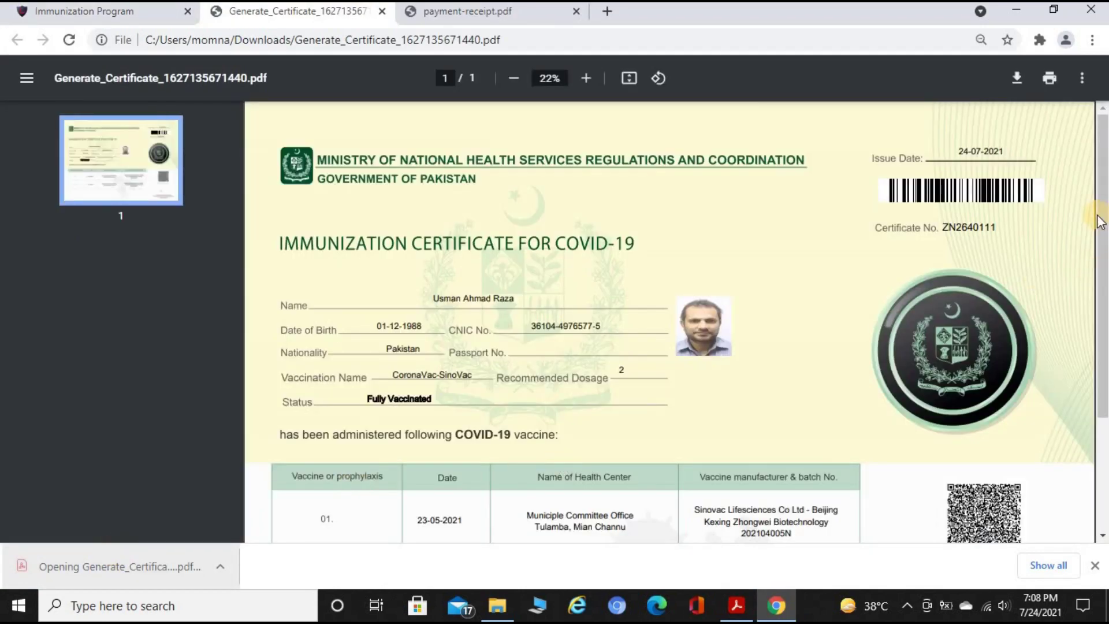
{"action": "scroll", "coordinate": [1105, 219], "scroll_direction": "down", "scroll_amount": 3}
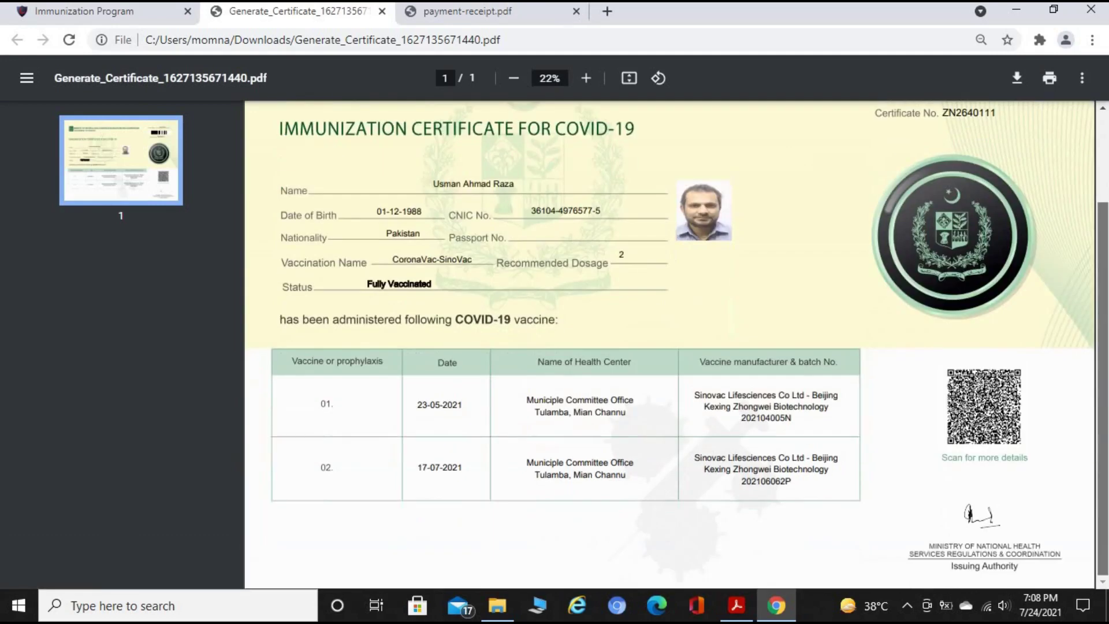
{"action": "scroll", "coordinate": [1103, 261], "scroll_direction": "up", "scroll_amount": 2}
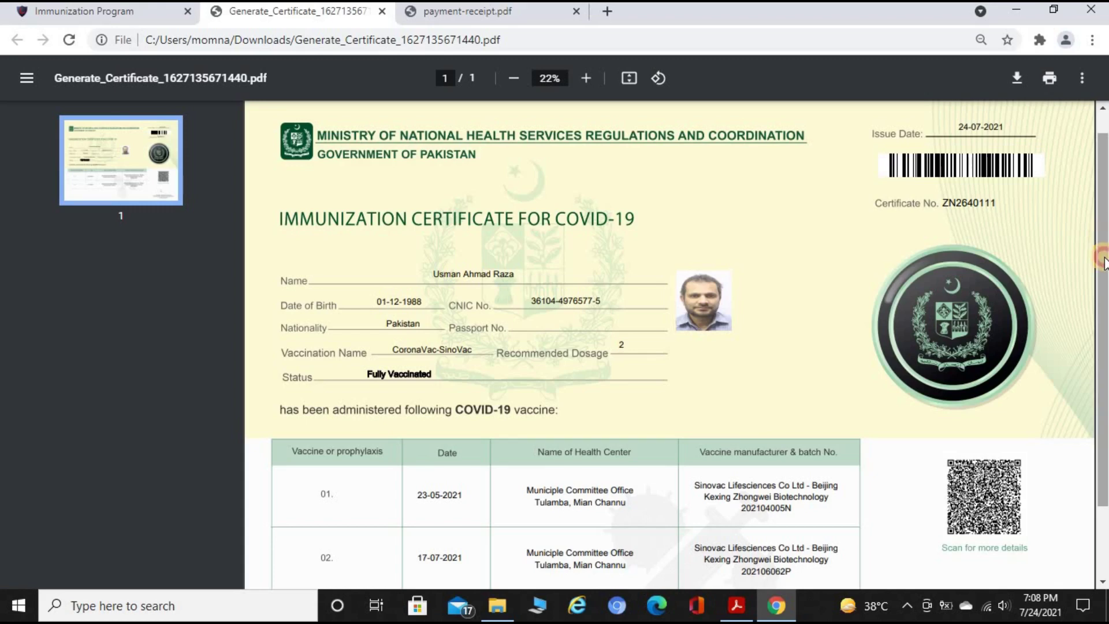
{"action": "scroll", "coordinate": [1103, 239], "scroll_direction": "down", "scroll_amount": 2}
{"action": "scroll", "coordinate": [1103, 240], "scroll_direction": "up", "scroll_amount": 2}
{"action": "scroll", "coordinate": [670, 347], "scroll_direction": "down", "scroll_amount": 2}
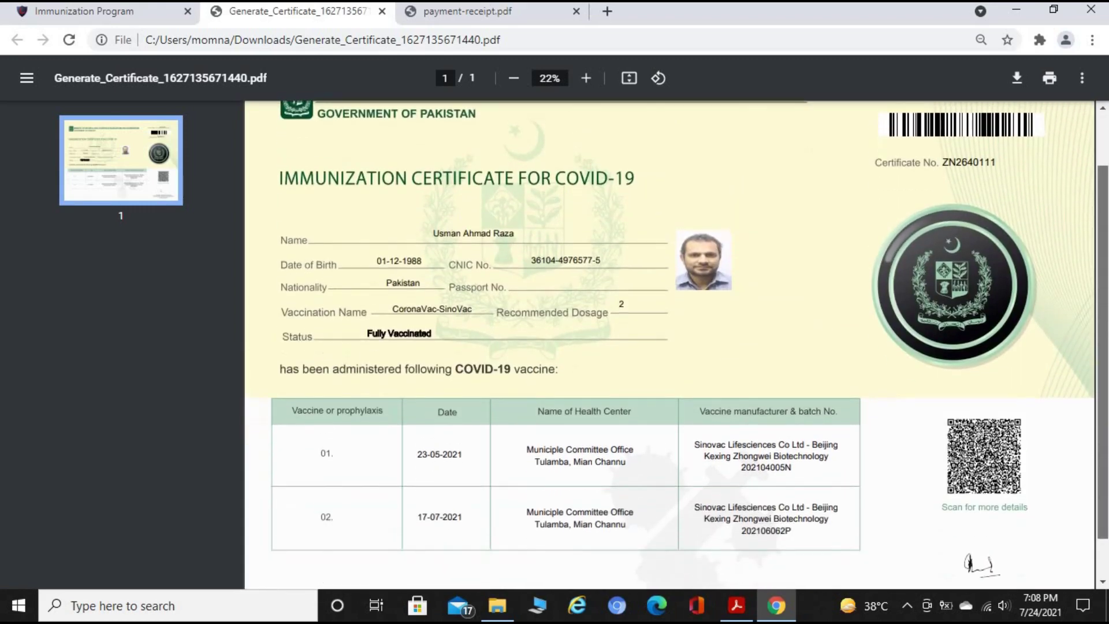
{"action": "scroll", "coordinate": [670, 347], "scroll_direction": "up", "scroll_amount": 1}
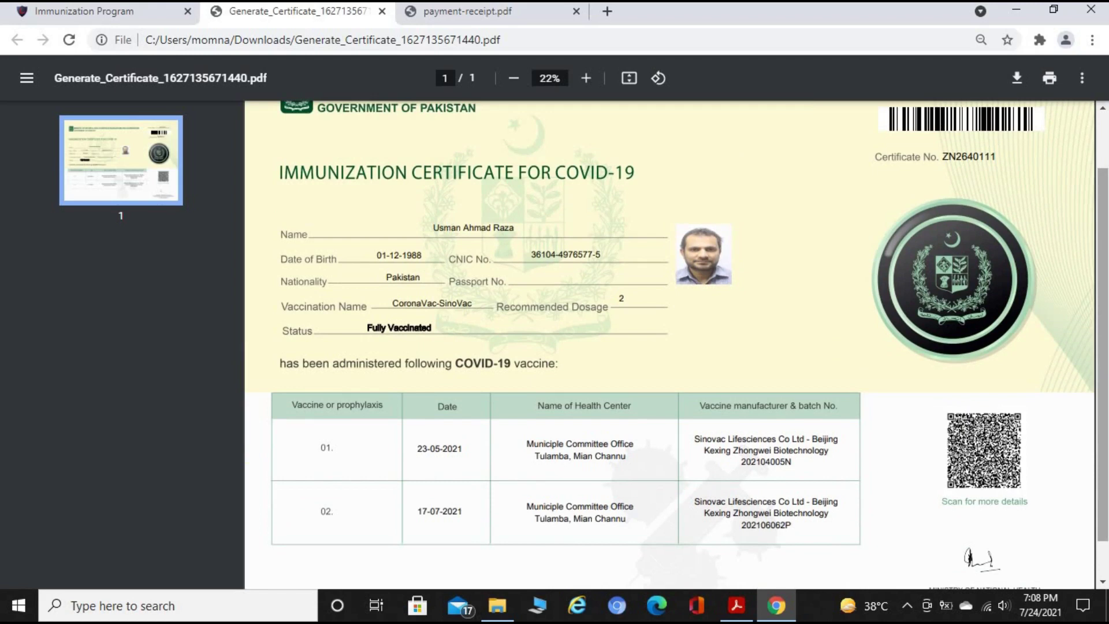